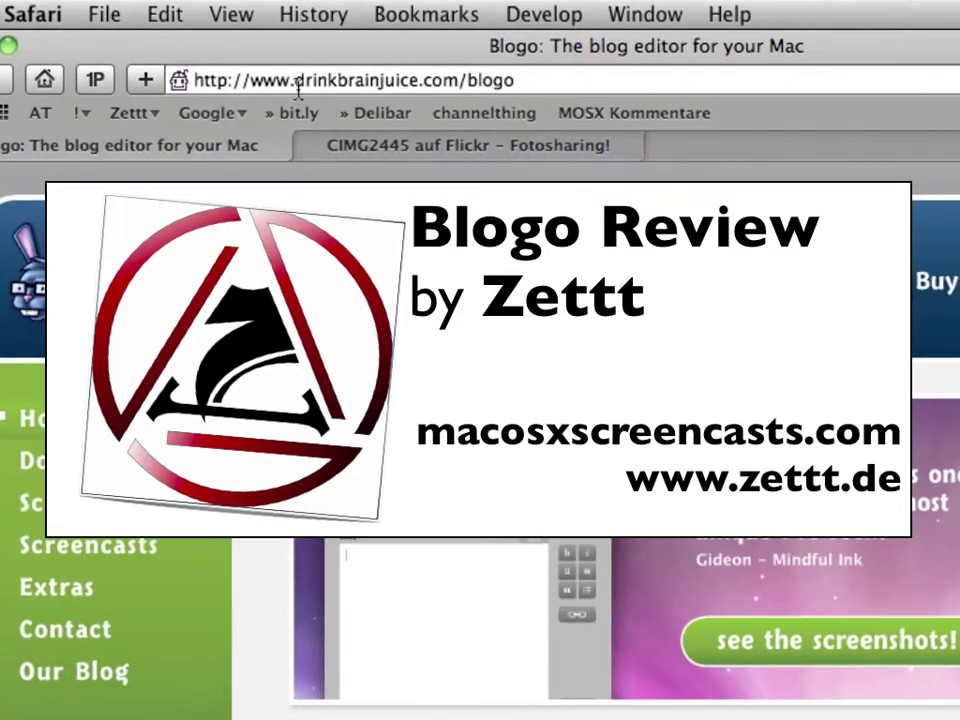
- Highlight the drinkbrainjuice.com/blogo web address in Safari's address bar
drag(244, 58, 294, 58)
drag(366, 88, 521, 88)
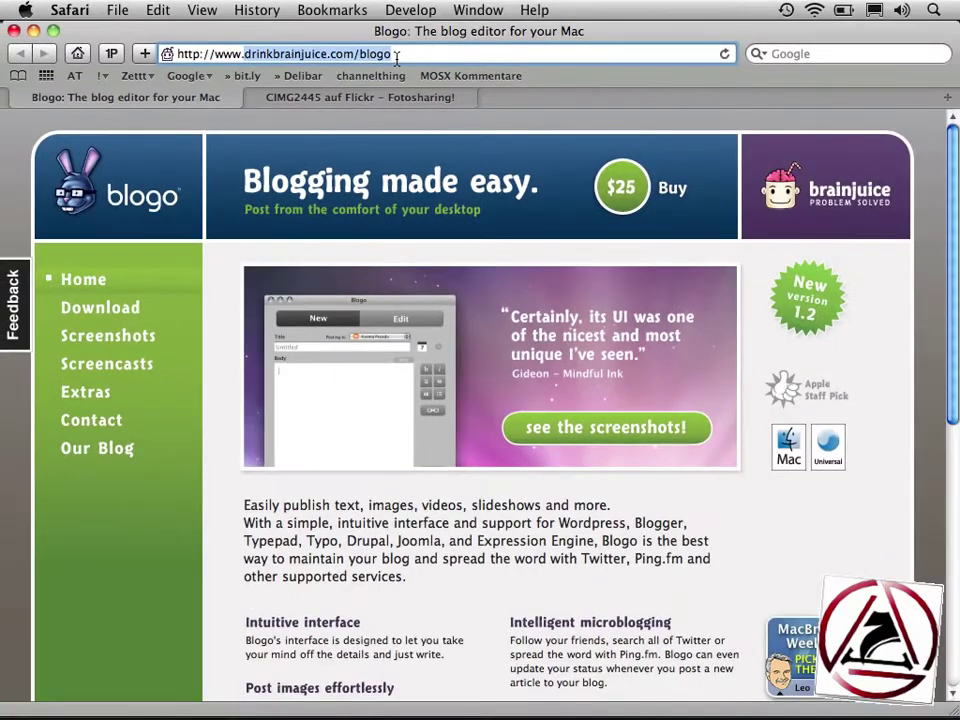
- Save the Mittel (500 × 375) size of Flickr photo CIMG2445 to the desktop as a JPEG
click(394, 99)
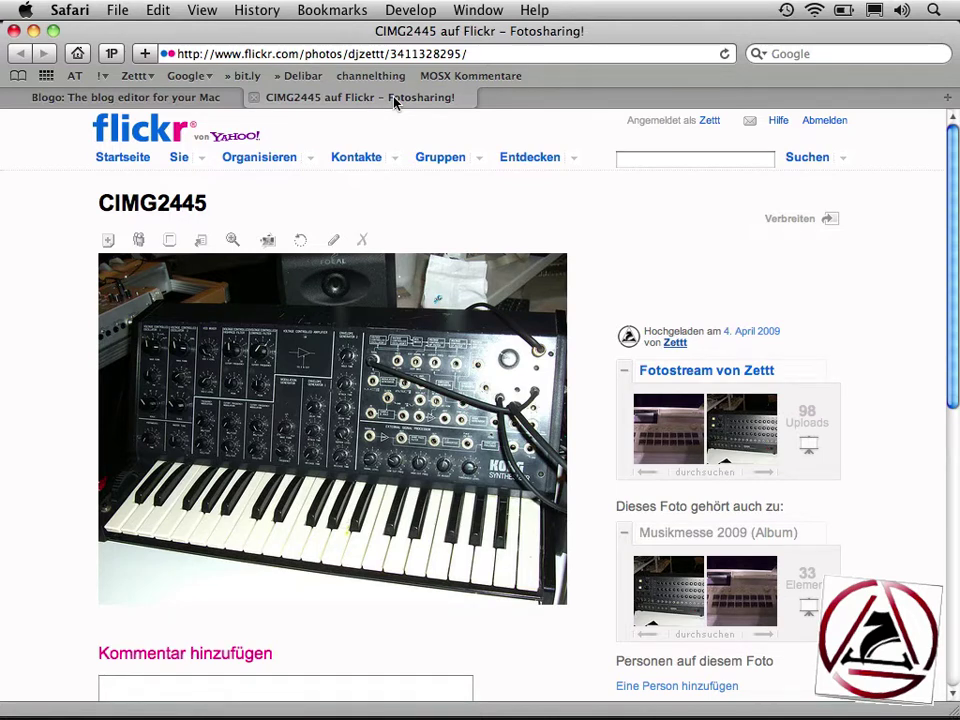
click(232, 240)
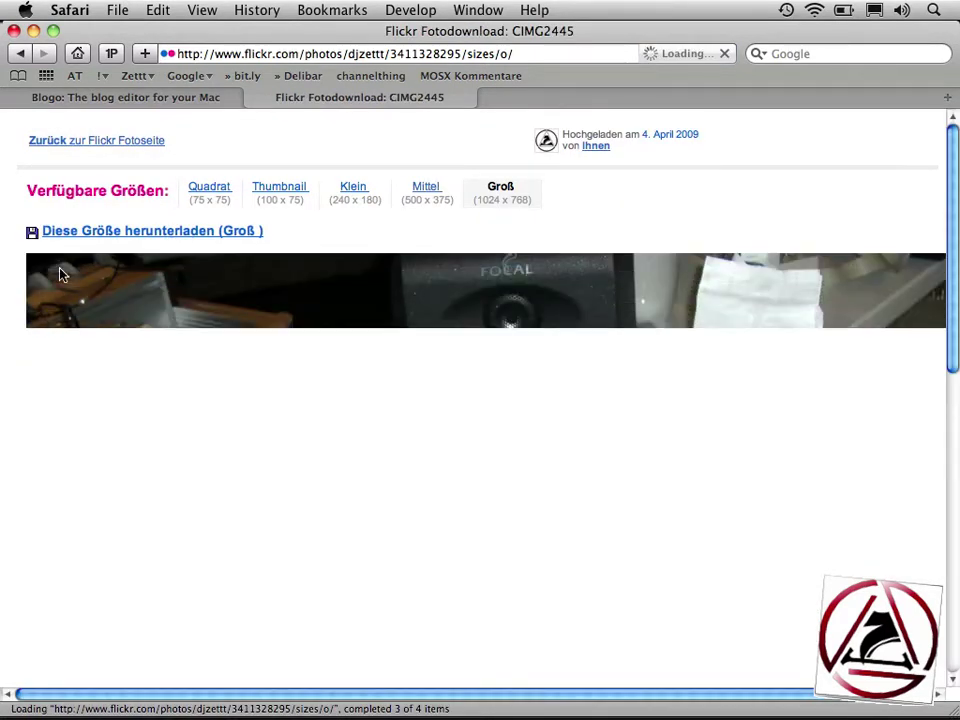
click(425, 188)
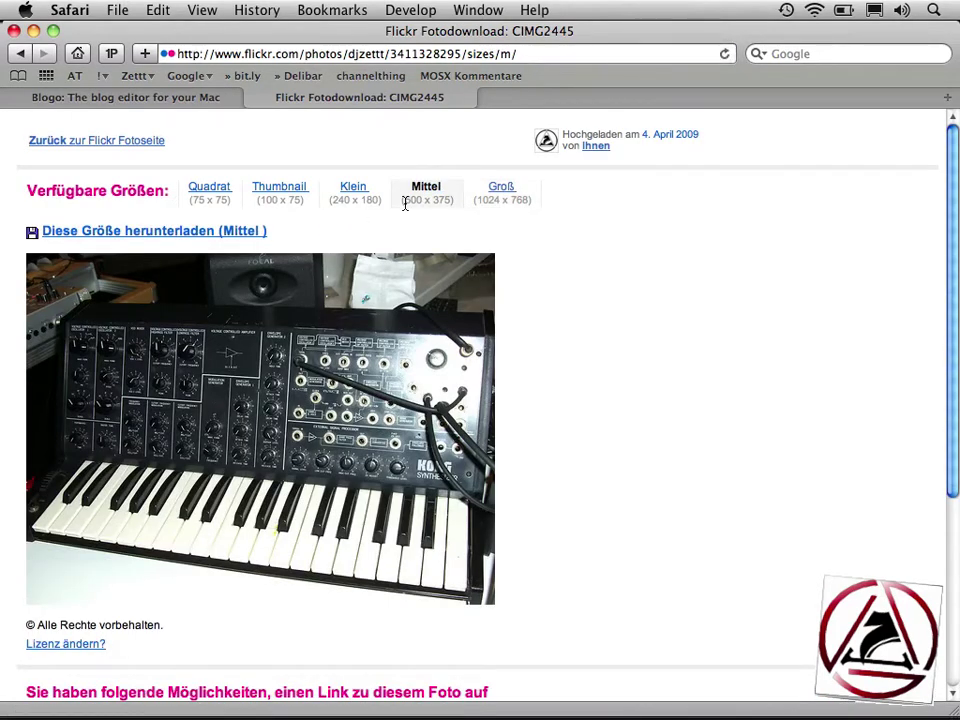
drag(343, 321, 670, 405)
key(F11)
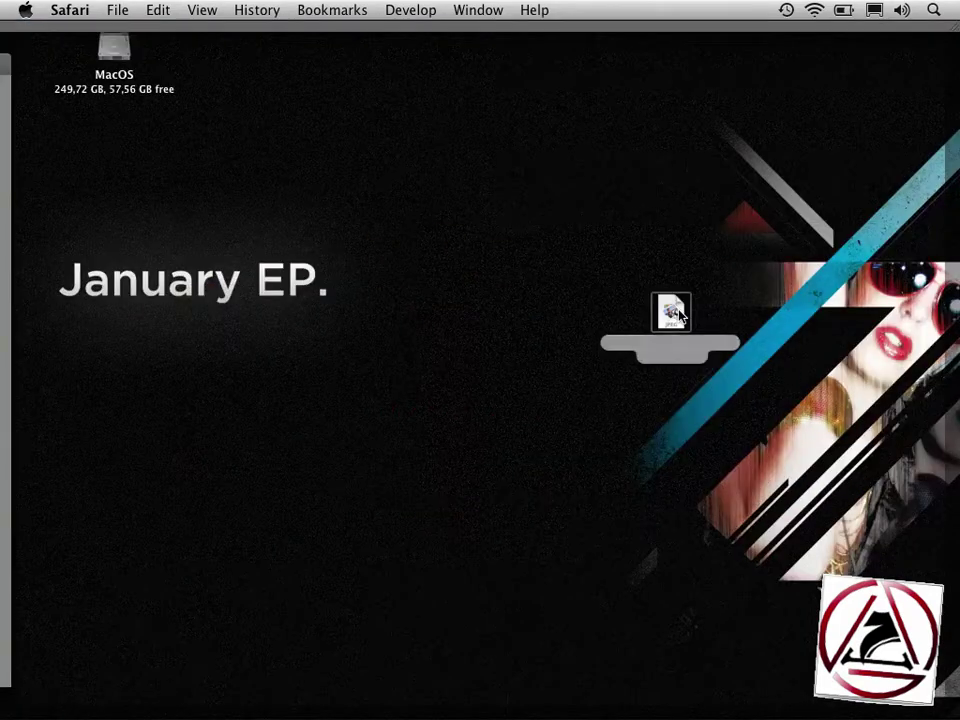
- Launch Blogo and enter the Twitter account's profile URL
key(F11)
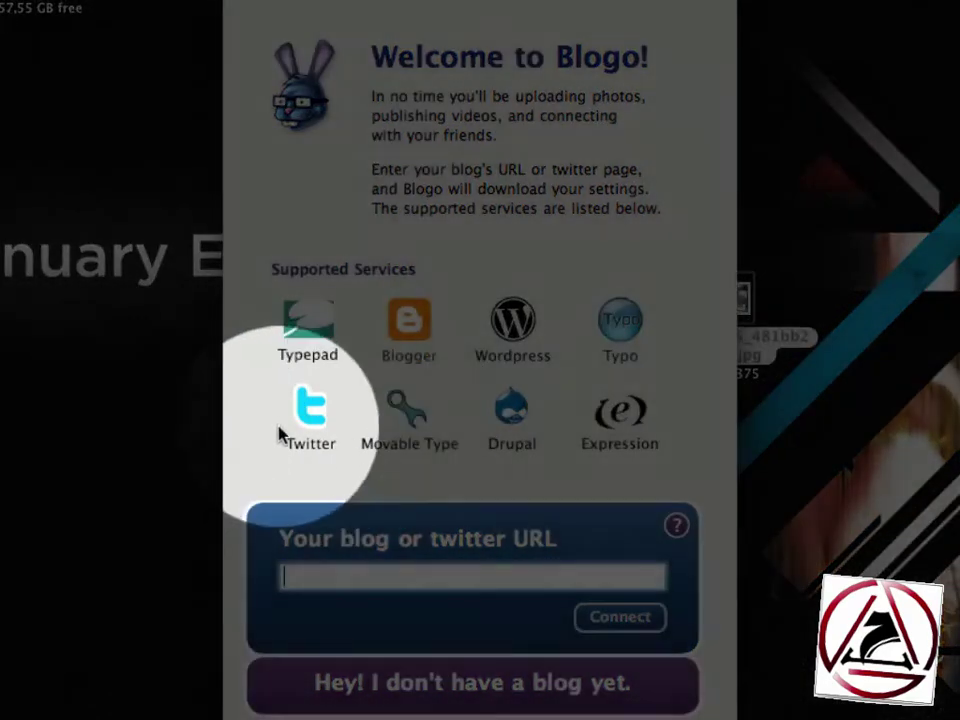
text(twitter.com/zettt)
key(Return)
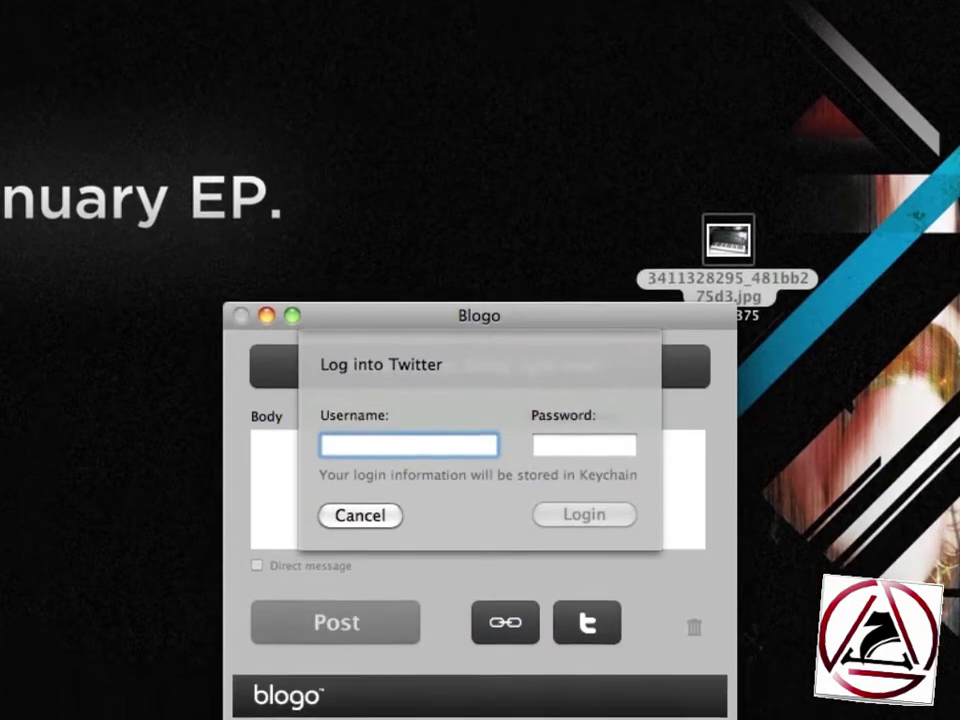
- Log into Twitter with the account's username and password
text(Zettt)
key(Tab)
text(•••••••••••)
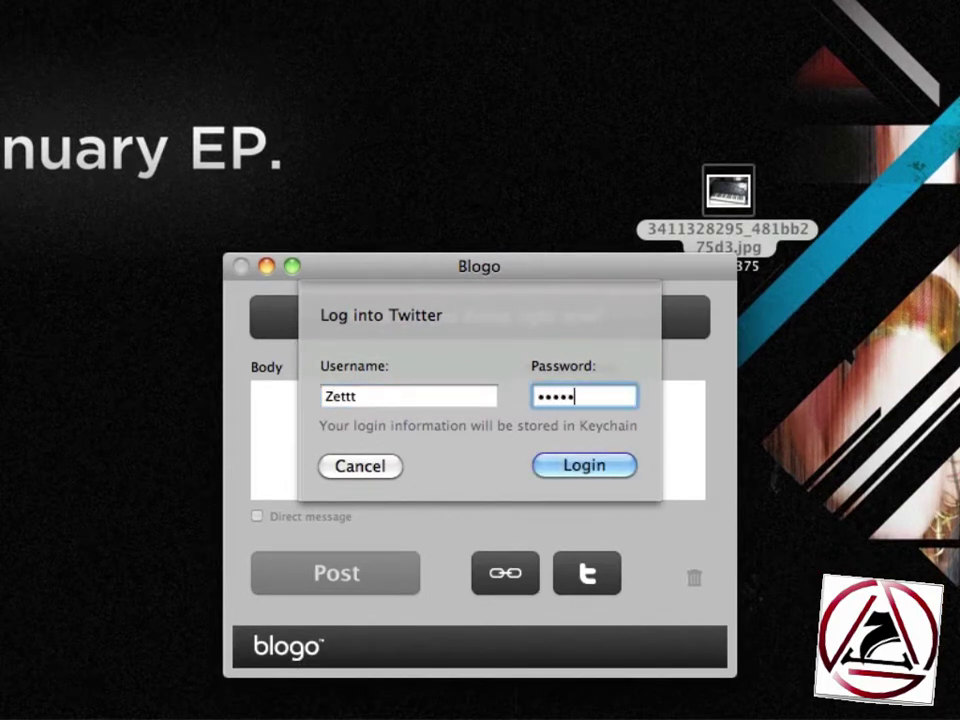
text(••)
key(Return)
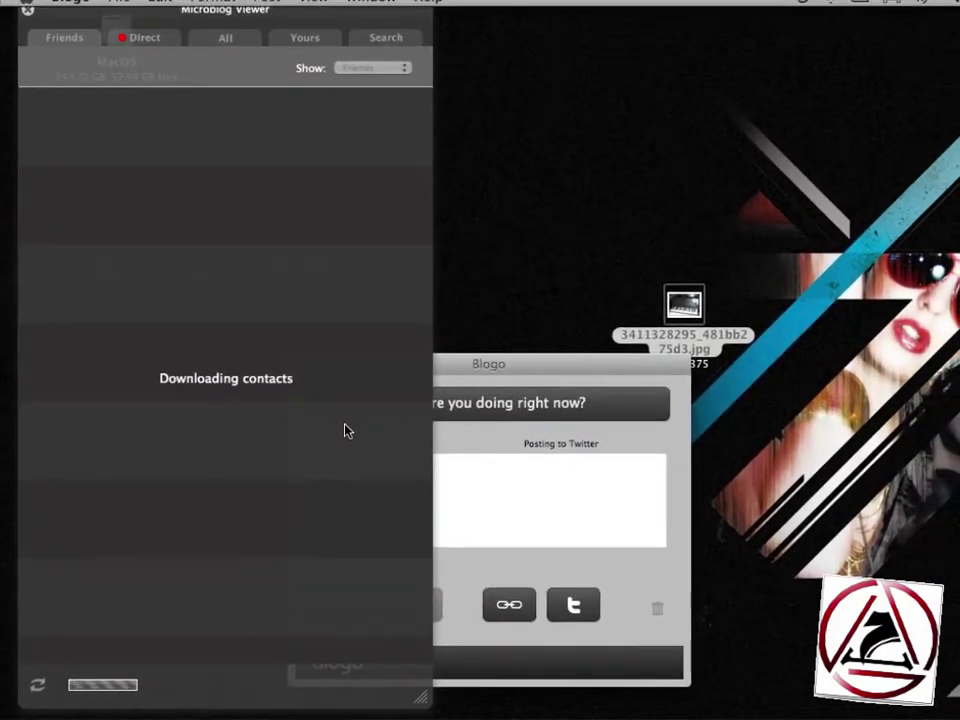
- Set the Microblog Viewer's Show popup to Replies and bring the tweet window forward
drag(208, 18, 211, 29)
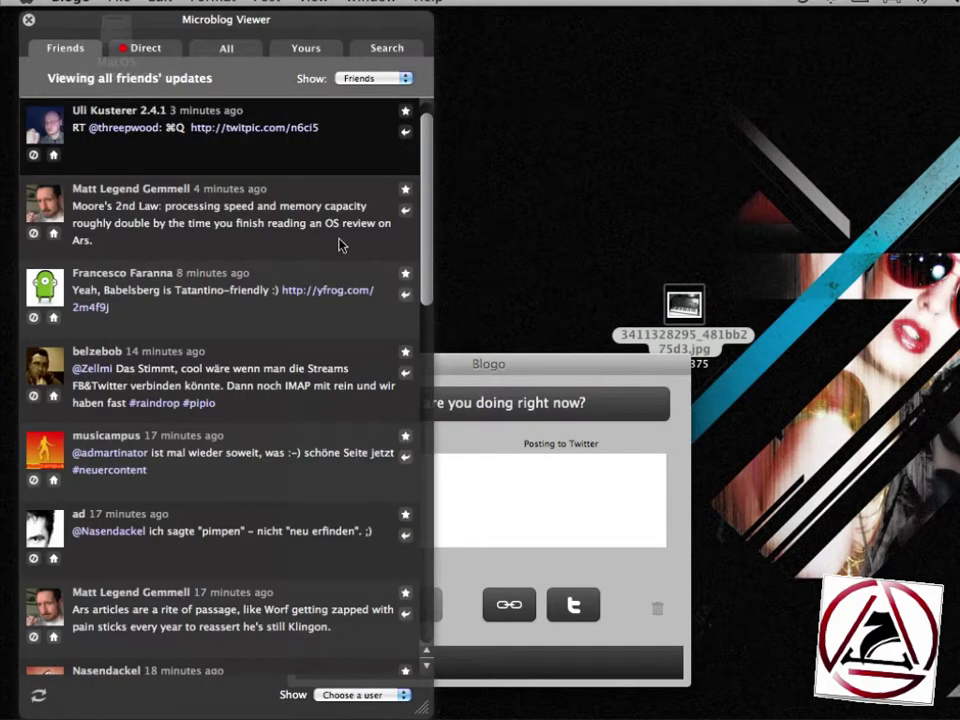
drag(424, 154, 408, 118)
click(396, 79)
click(392, 88)
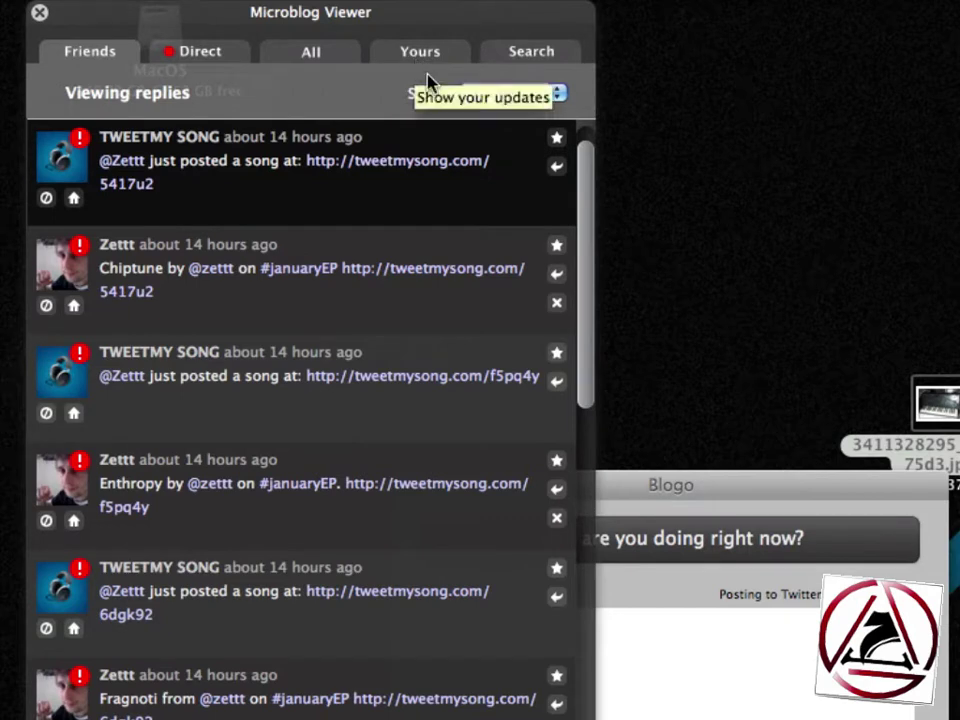
drag(656, 476, 632, 60)
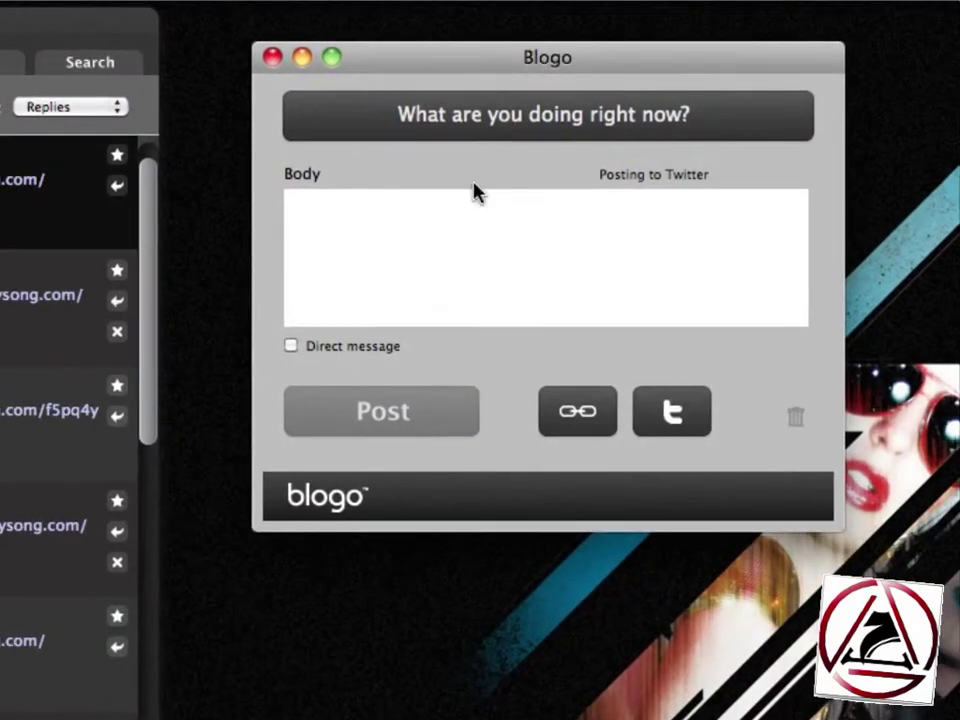
- Post the tweet 'My new awesome tweet!' and switch the viewer back to Friends
click(452, 221)
text(N)
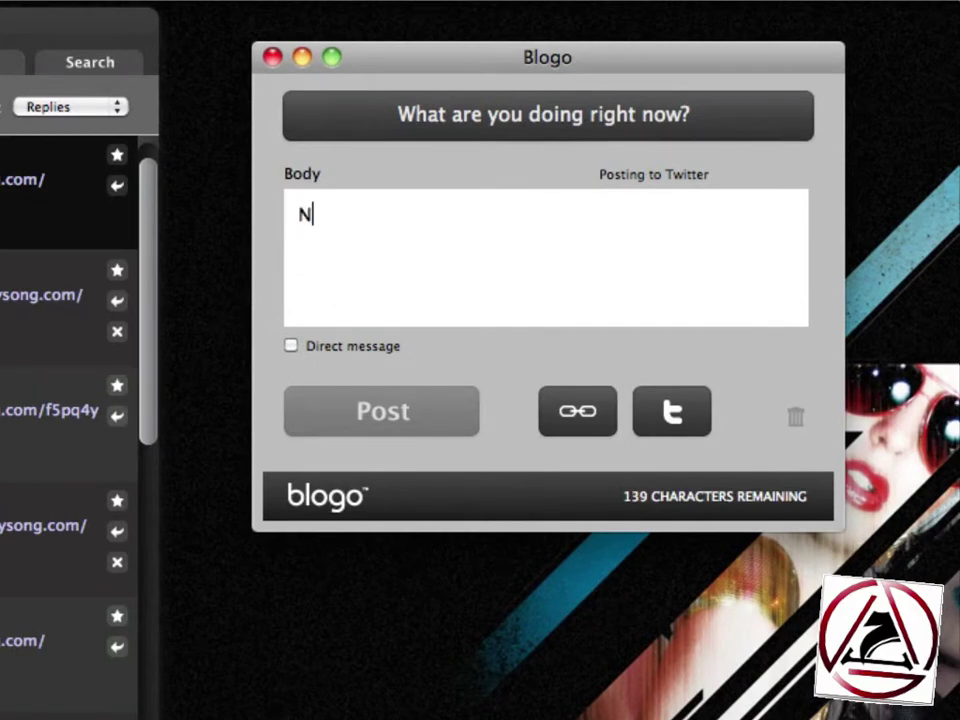
key(BackSpace)
text(My new )
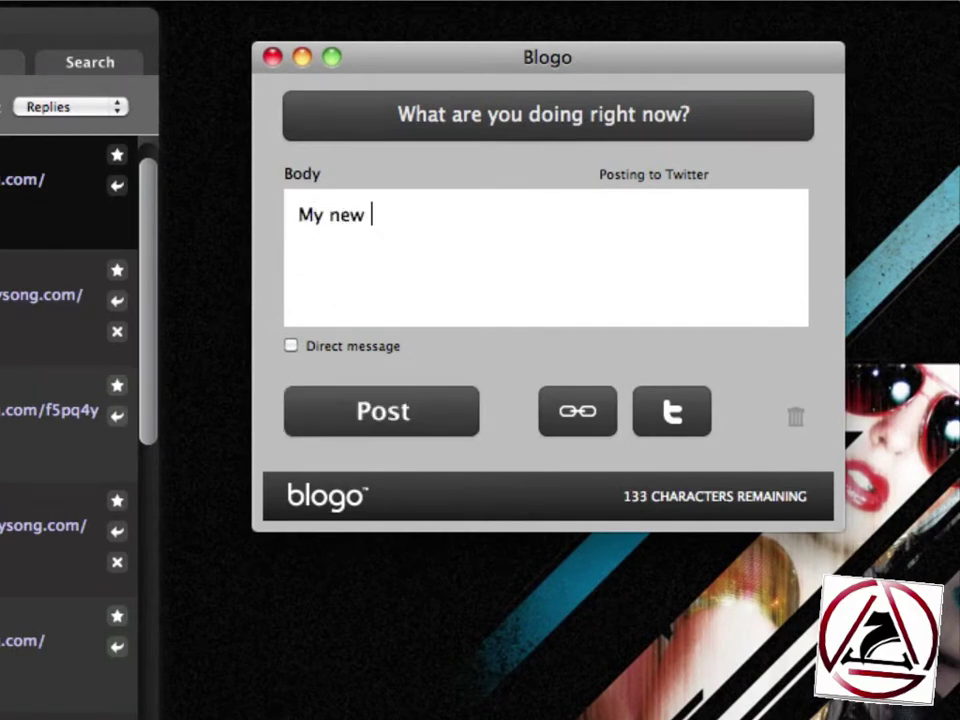
text(awesome tweet!)
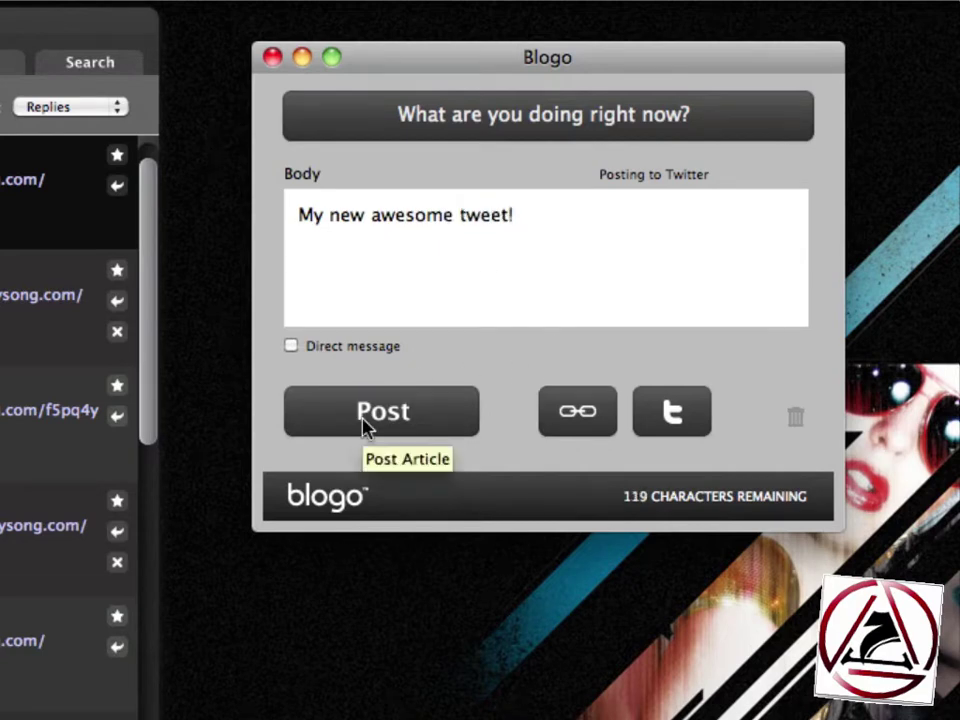
click(367, 420)
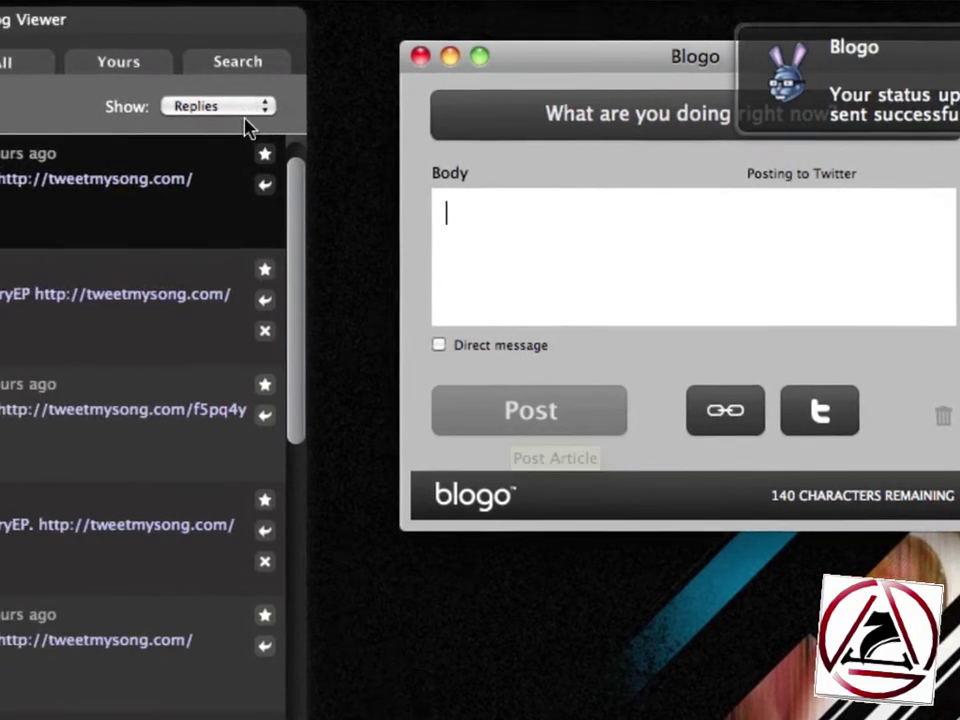
click(100, 106)
click(578, 88)
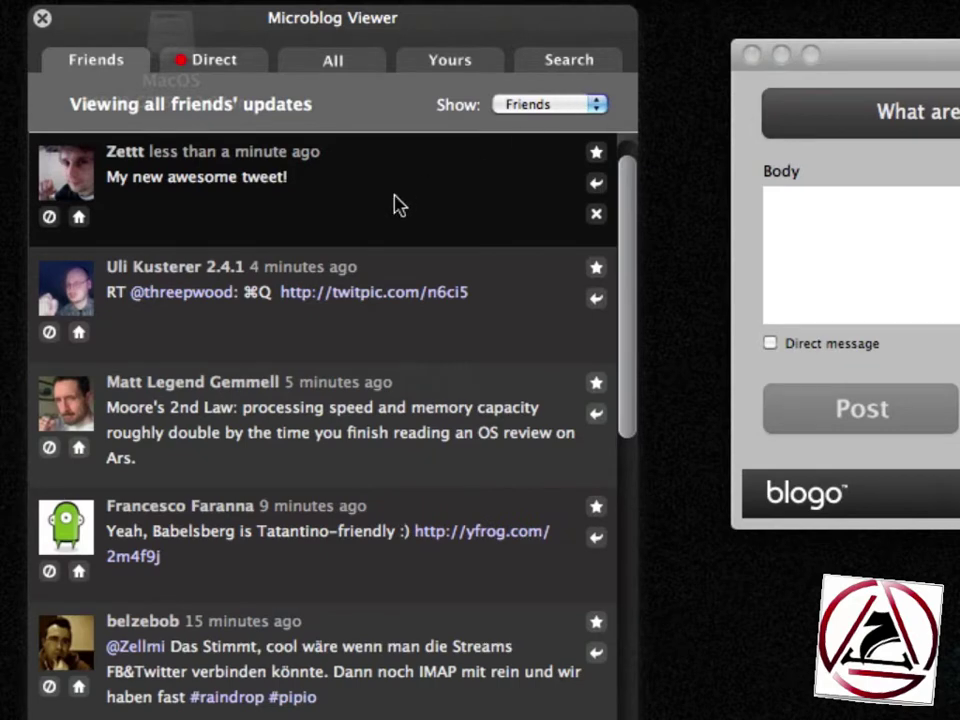
key(super+comma)
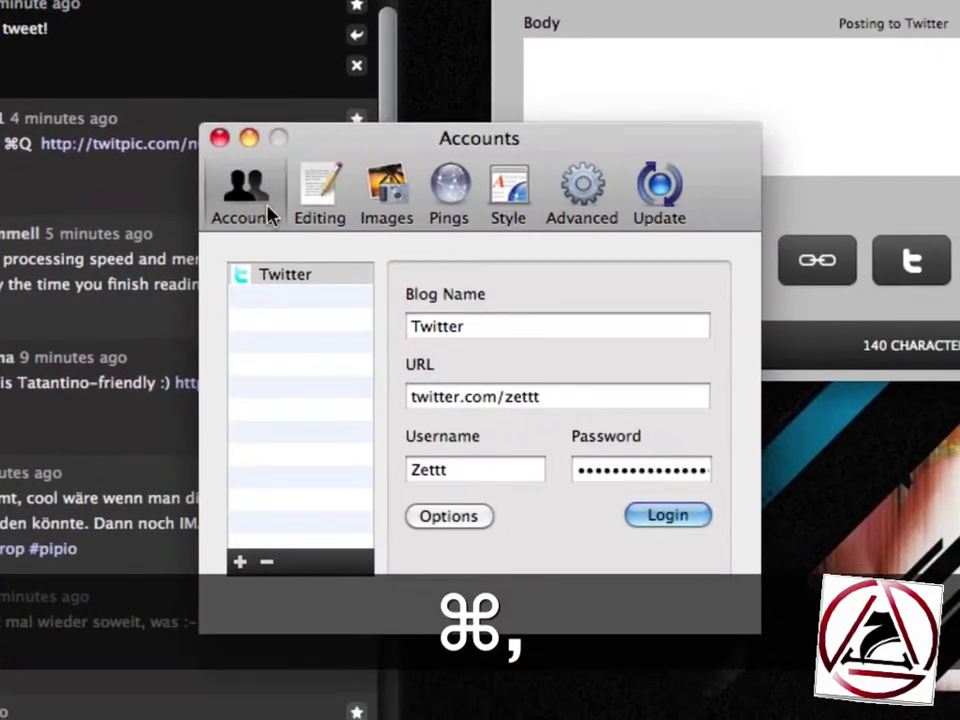
click(241, 563)
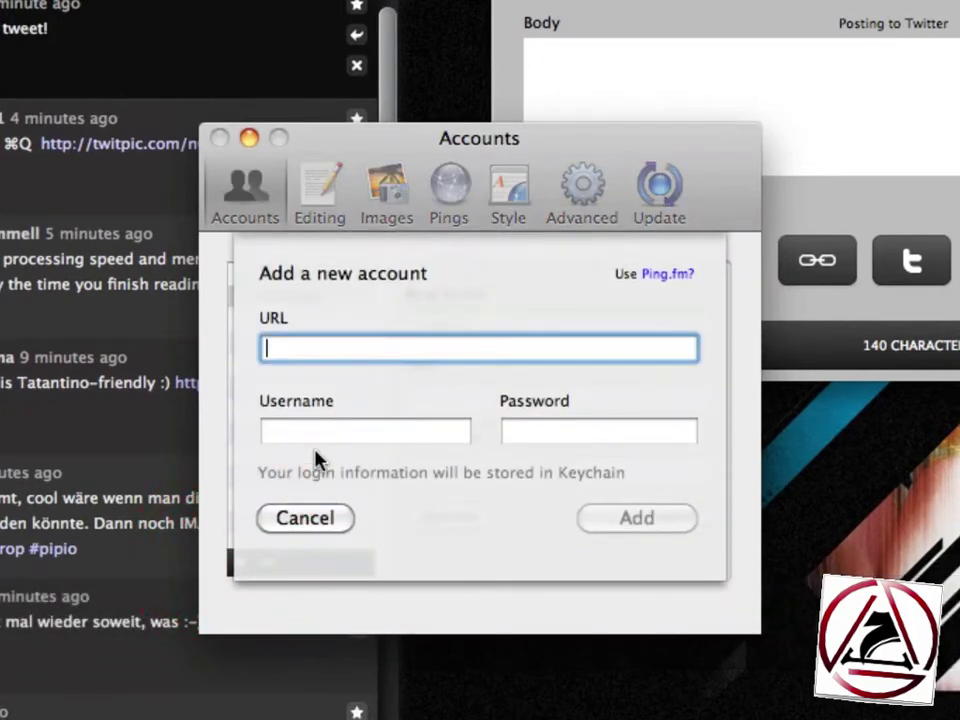
text(www.zettt.com)
click(313, 440)
text(Zettt)
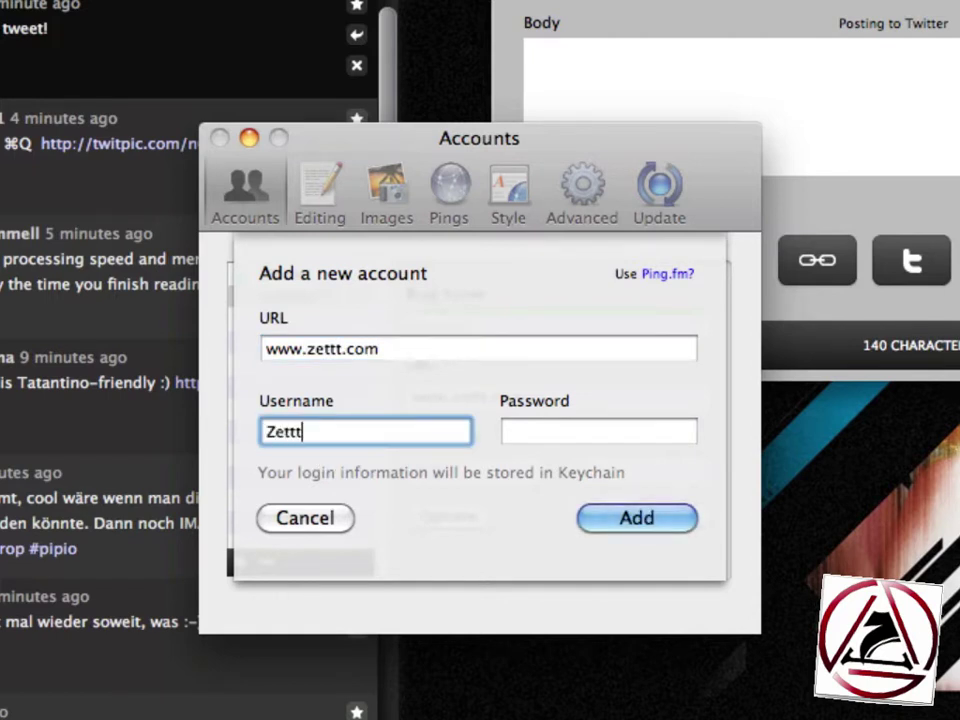
key(Tab)
text(••••••••••••••••)
key(Return)
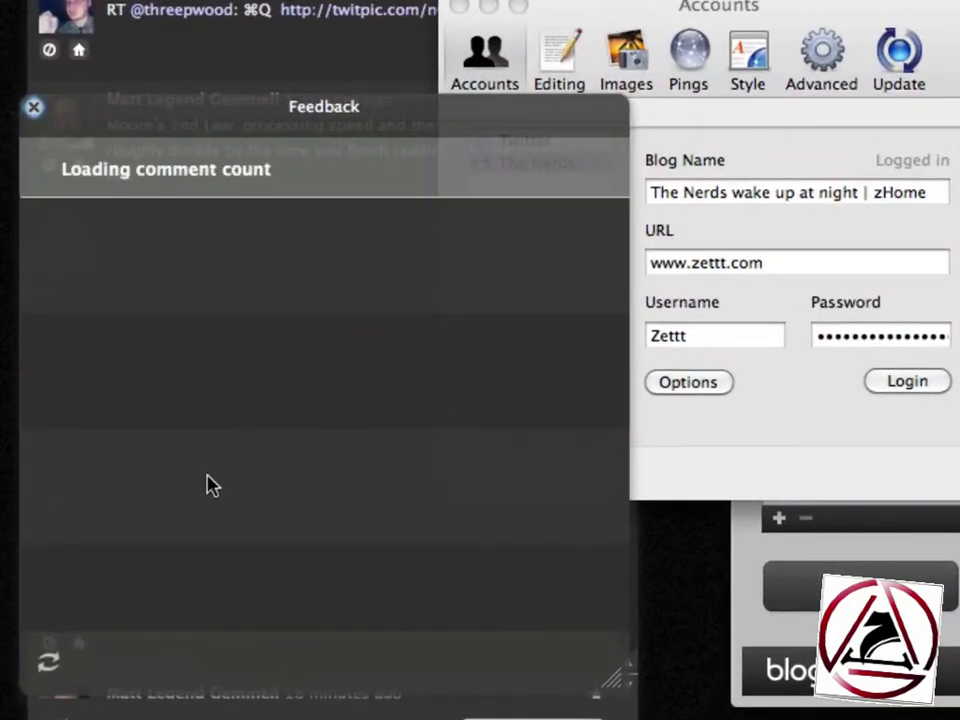
- Set The Nerds blog account to open original images in a Lightbox
click(33, 108)
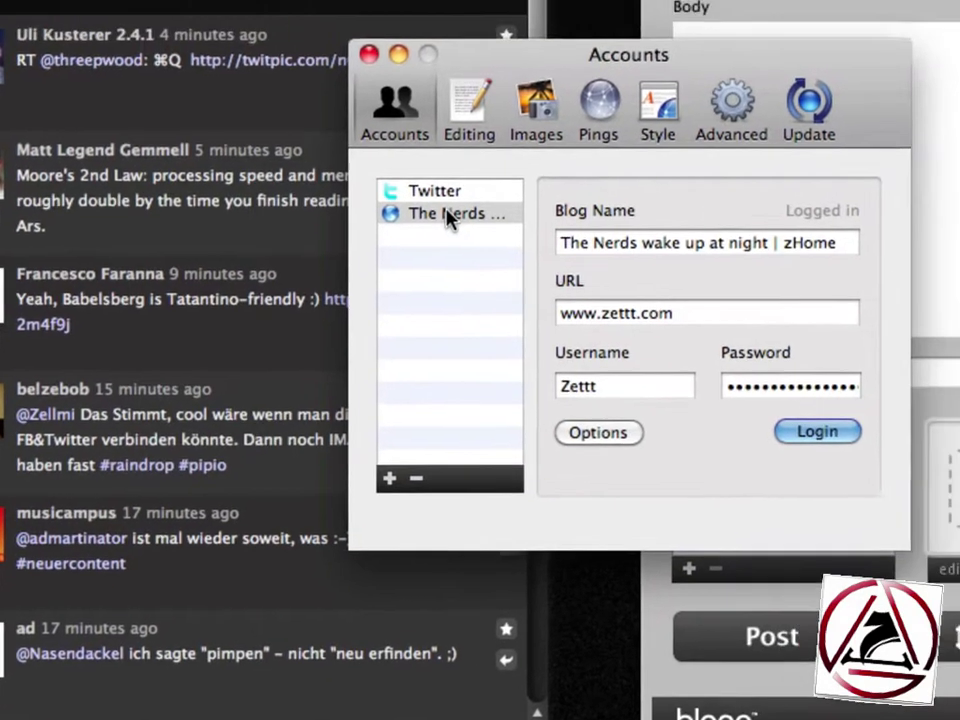
click(540, 165)
click(686, 383)
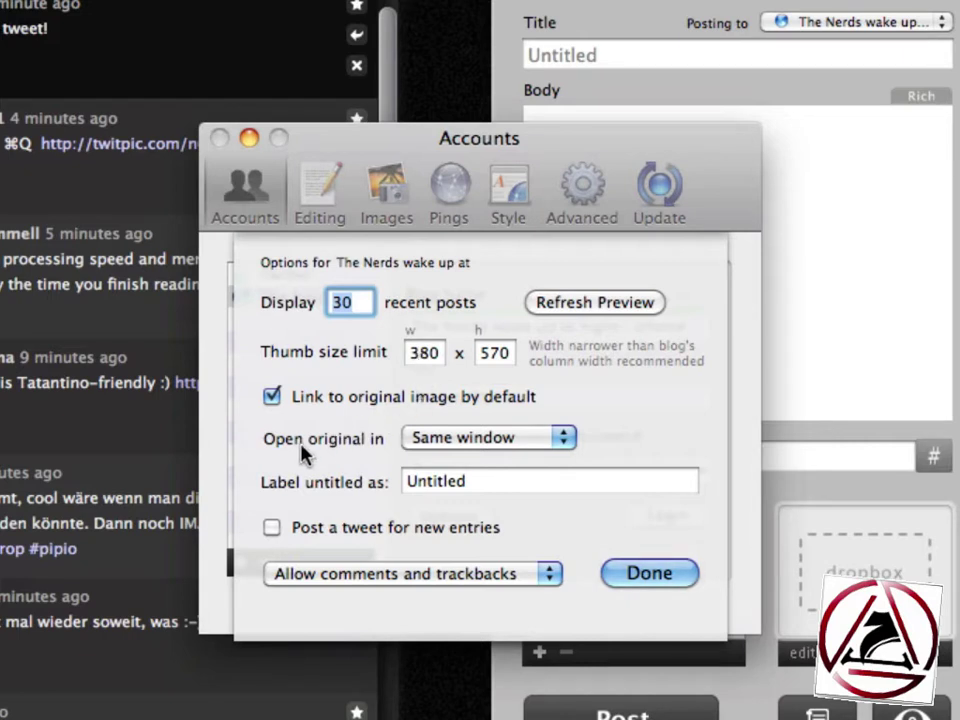
click(439, 441)
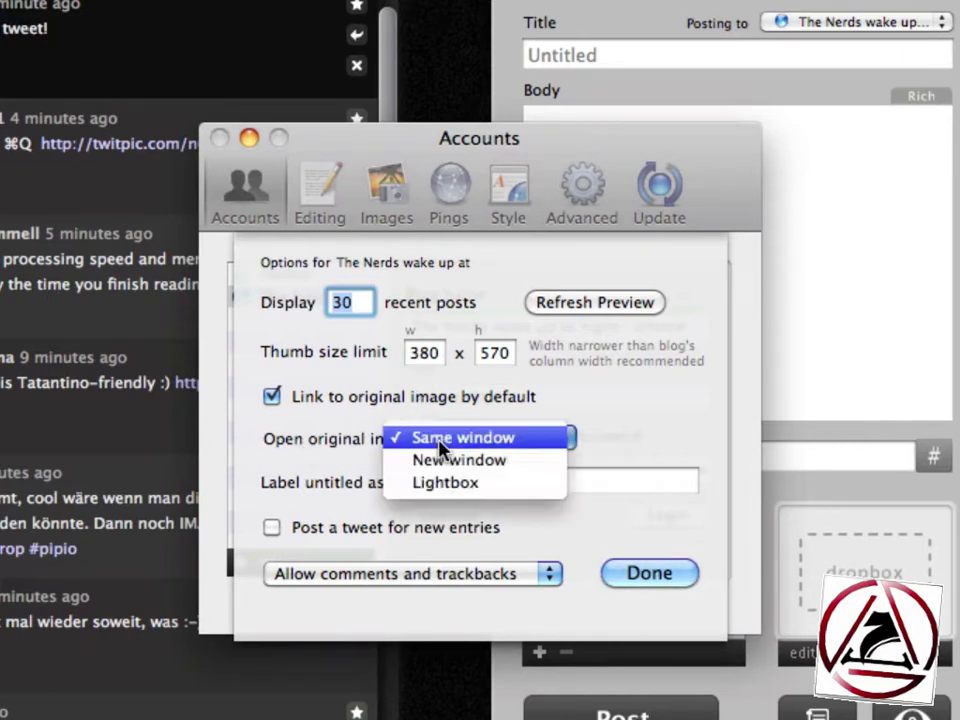
click(478, 484)
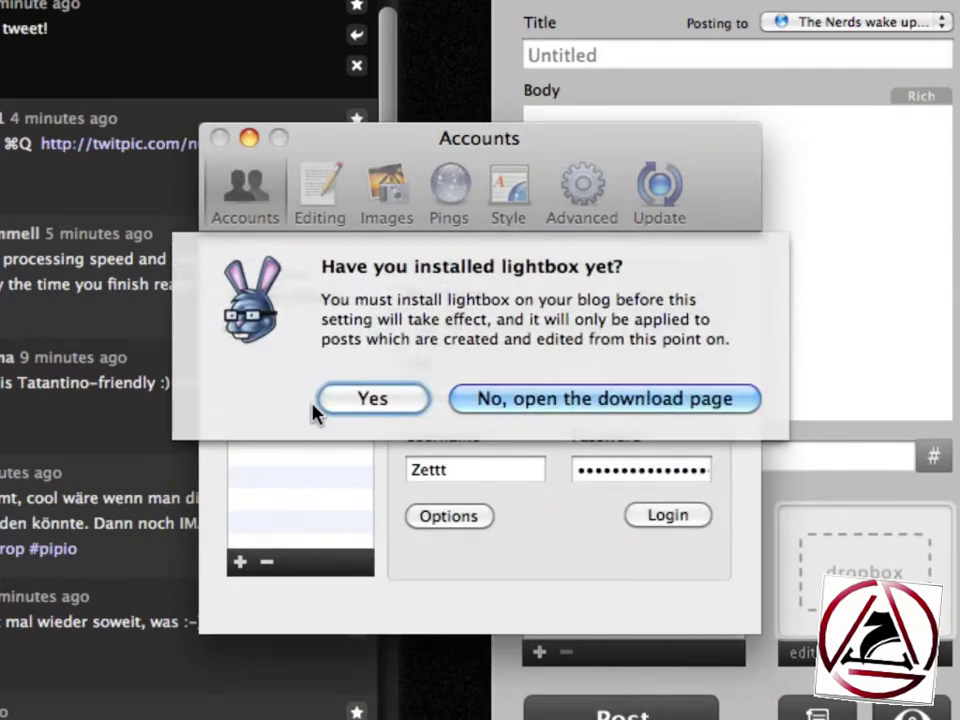
click(400, 406)
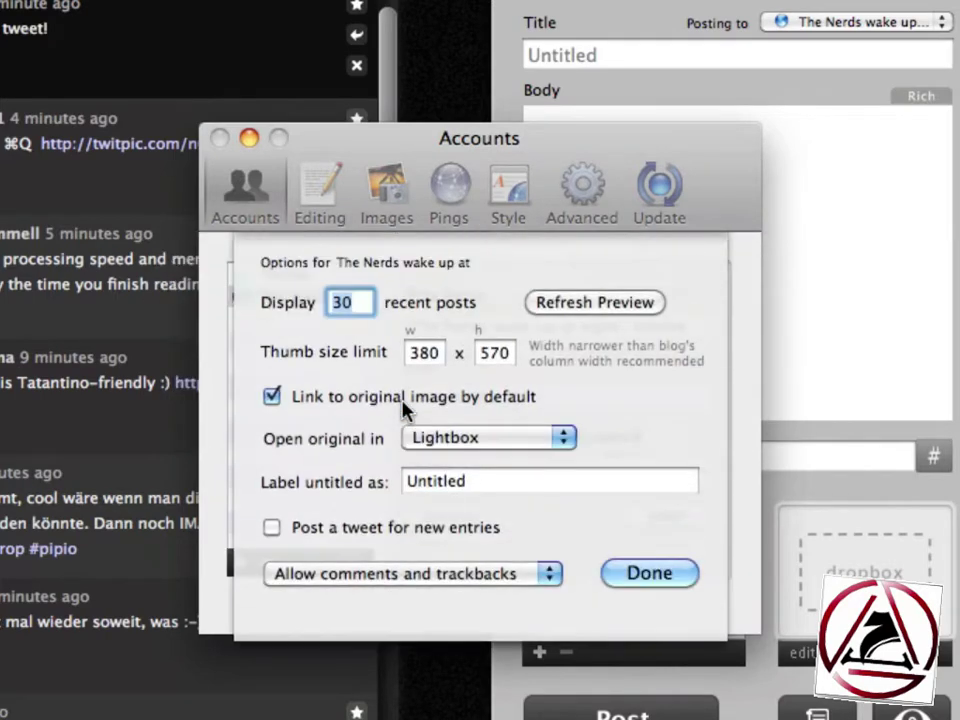
- Limit the account's thumbnails to 500 × 300 and apply the options
click(425, 349)
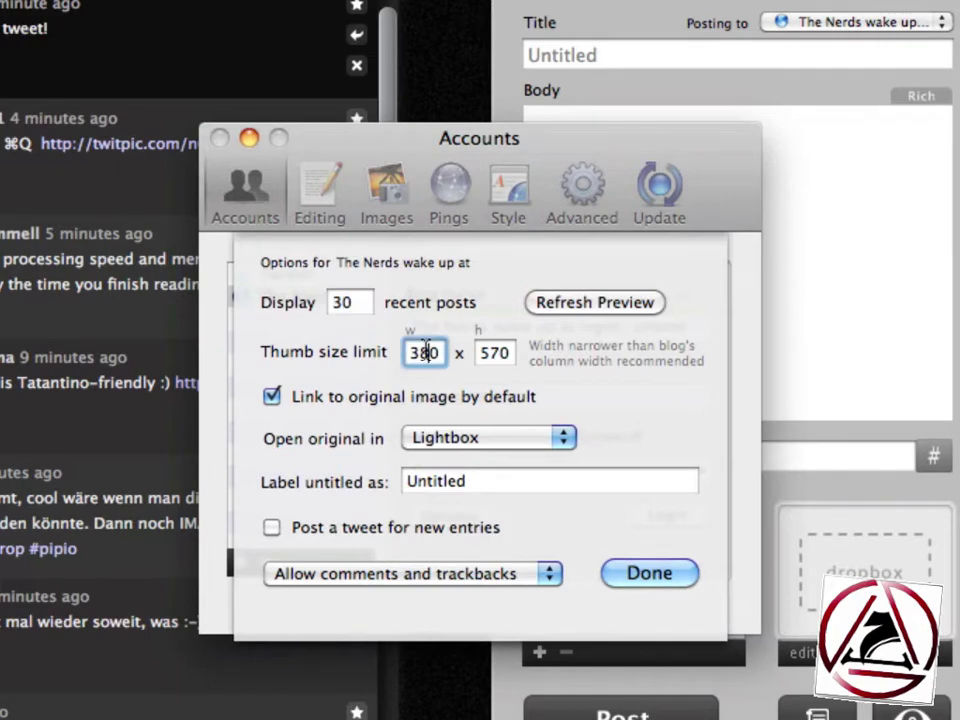
text(500)
key(Tab)
text(300)
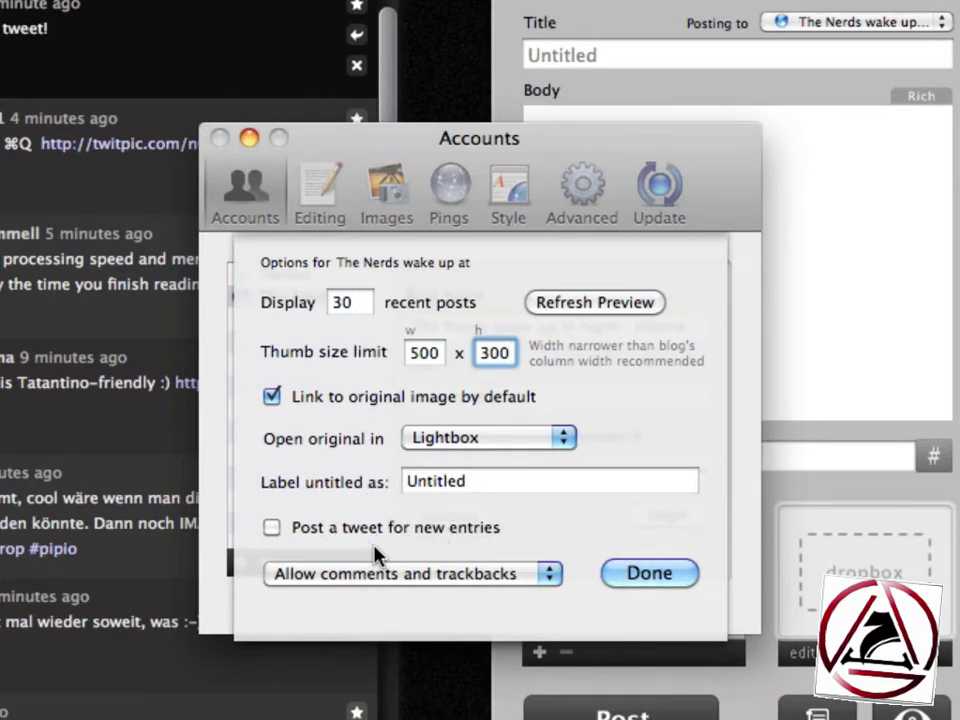
click(634, 579)
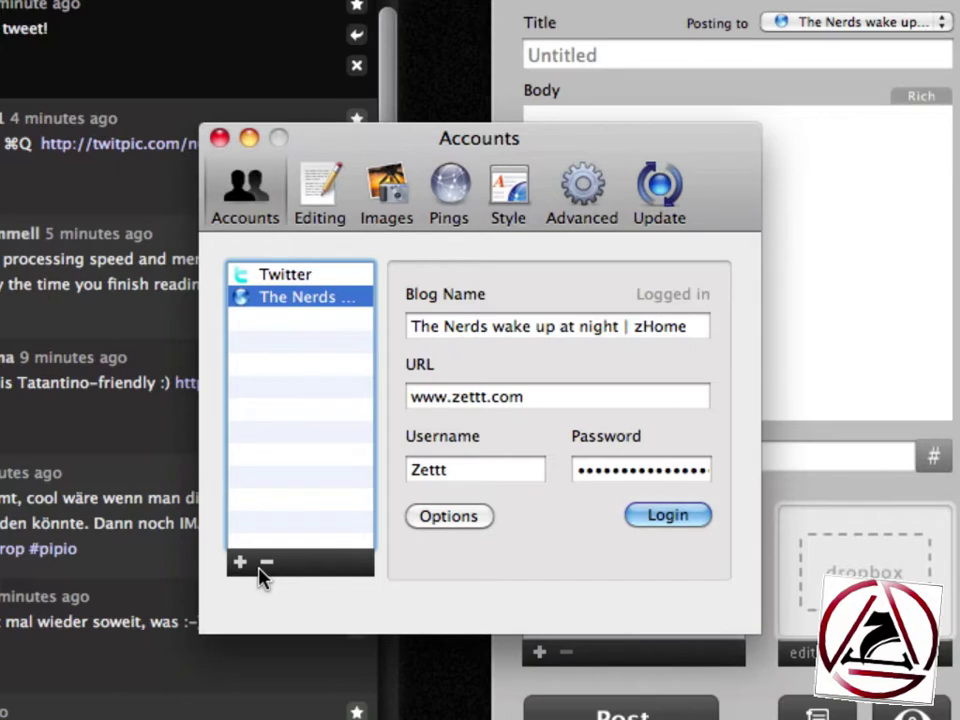
- Review the editing, image and ping preferences and keep the Black interface style
click(320, 188)
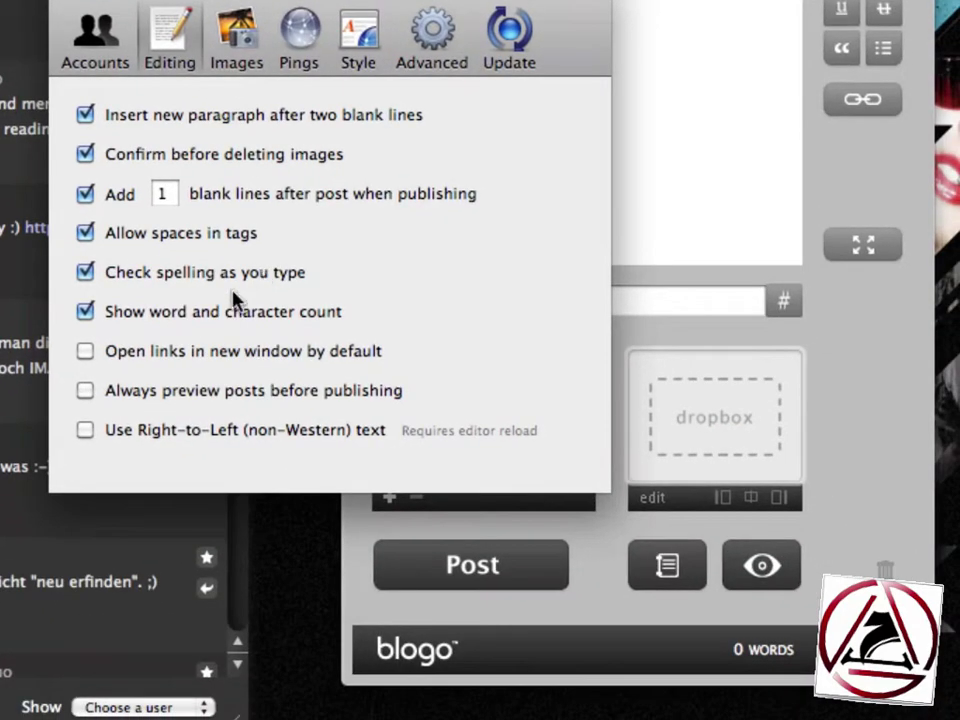
click(330, 471)
click(181, 314)
click(240, 48)
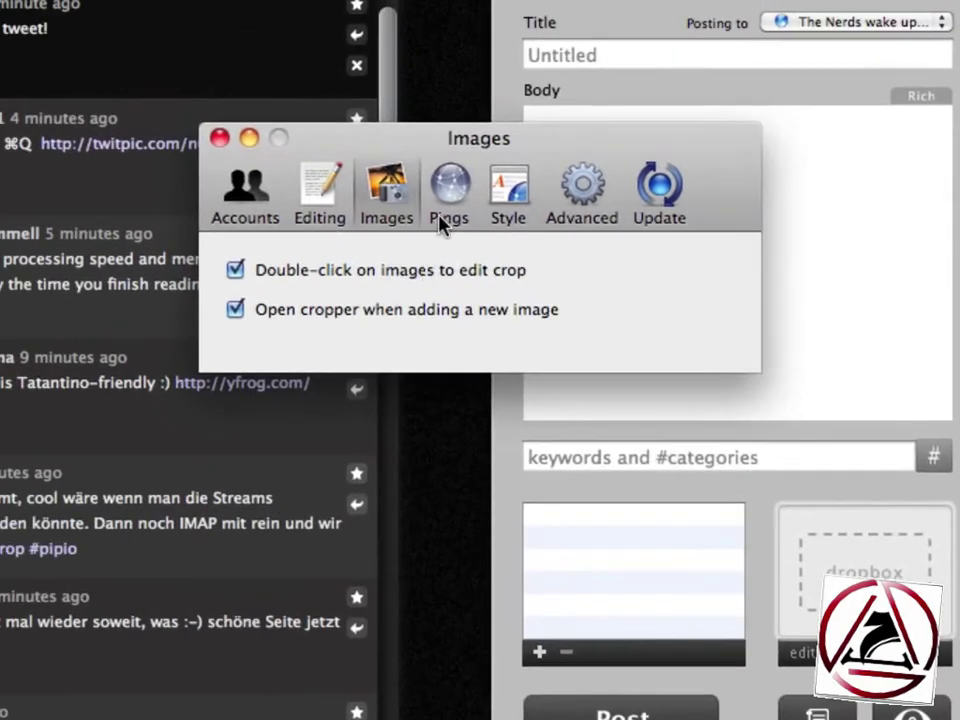
click(441, 213)
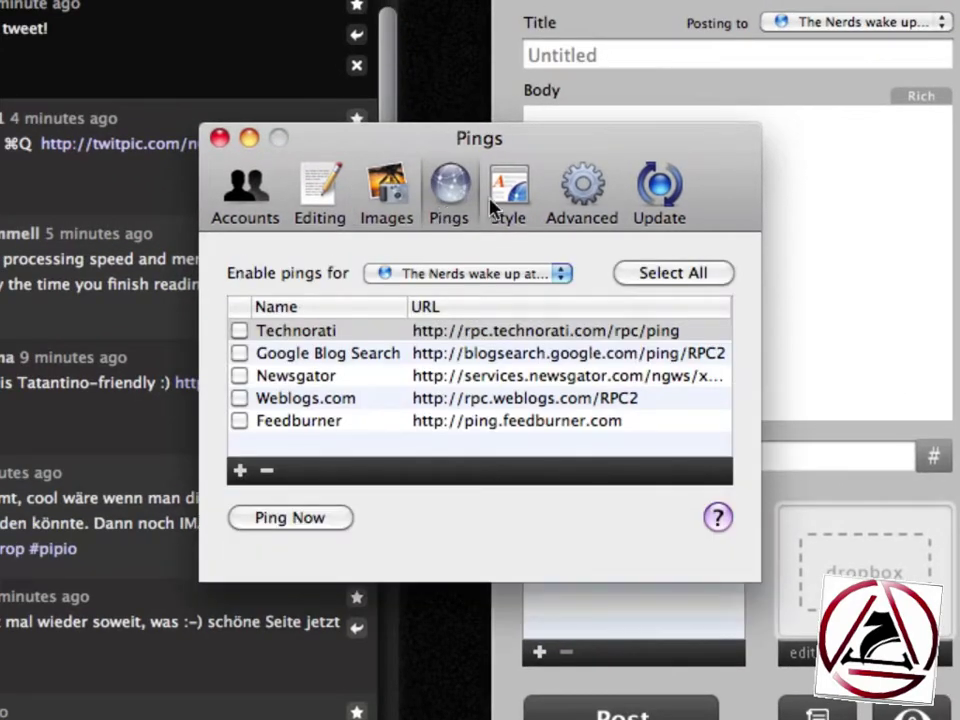
click(505, 206)
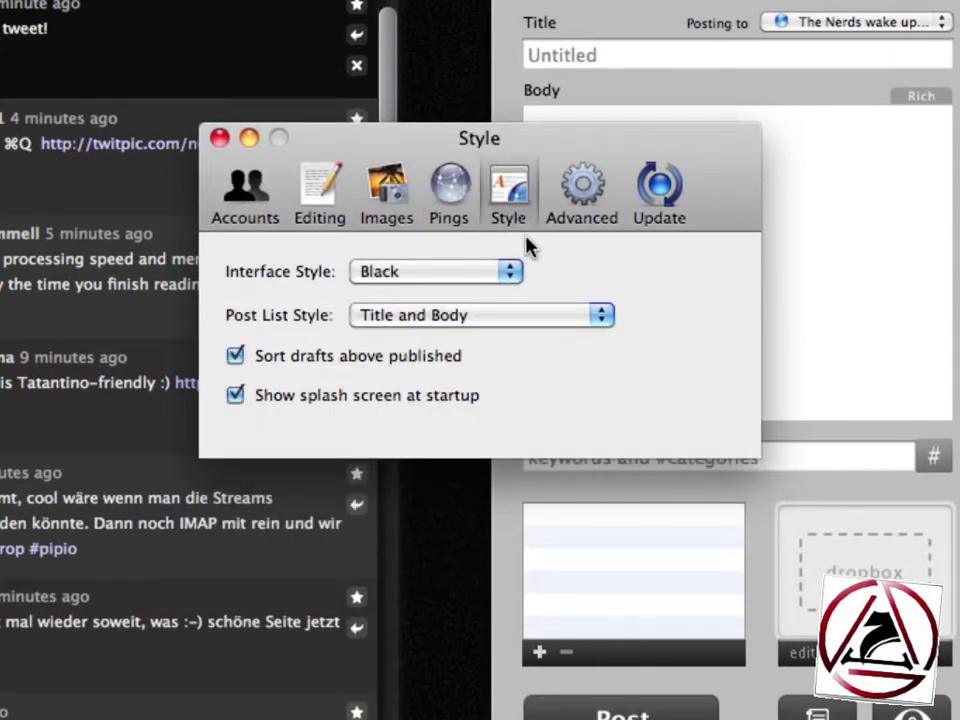
click(500, 272)
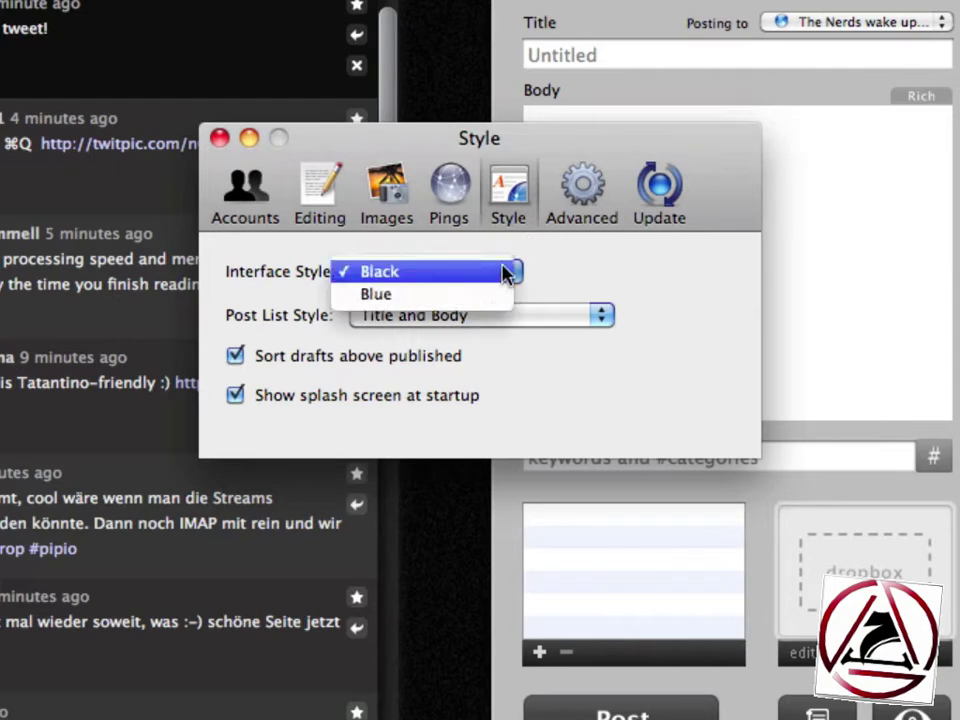
click(595, 270)
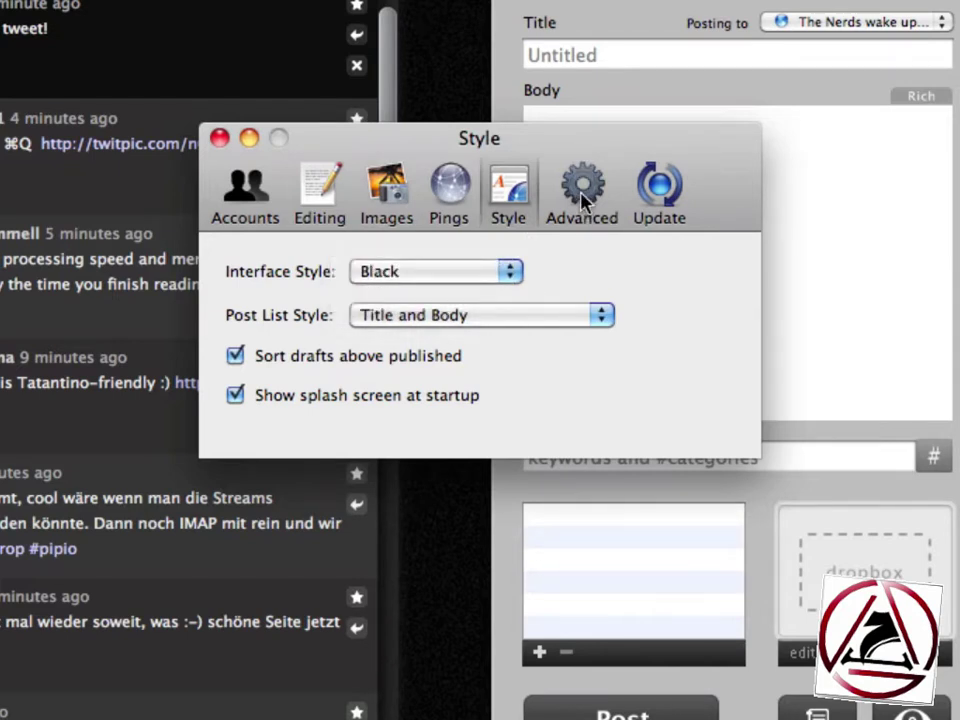
- Keep Markdown as the advanced text filter and close Preferences
click(584, 200)
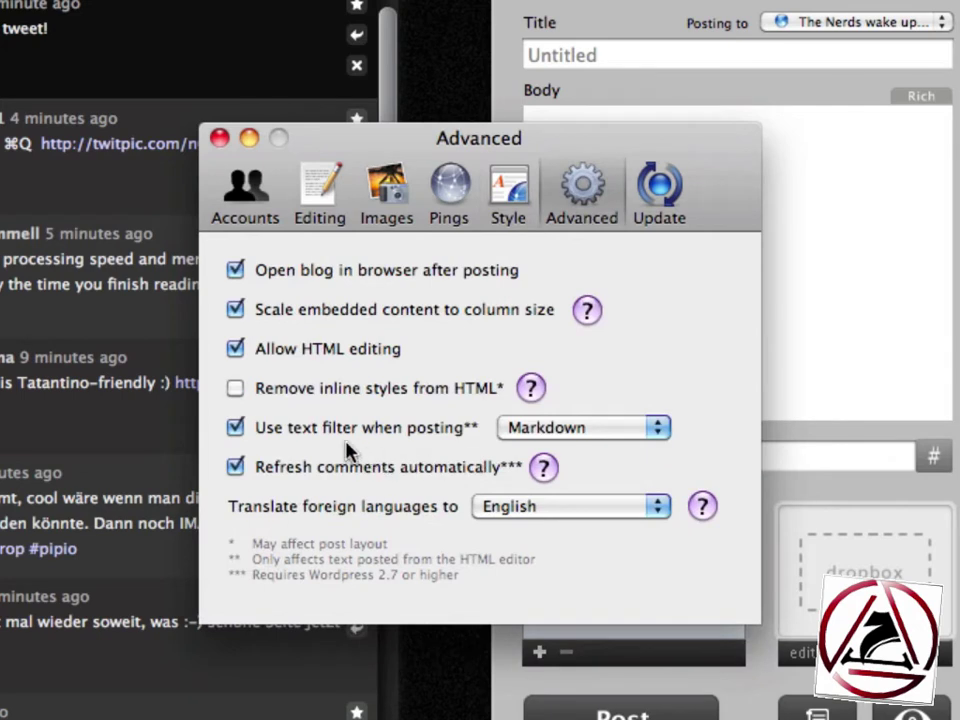
click(510, 433)
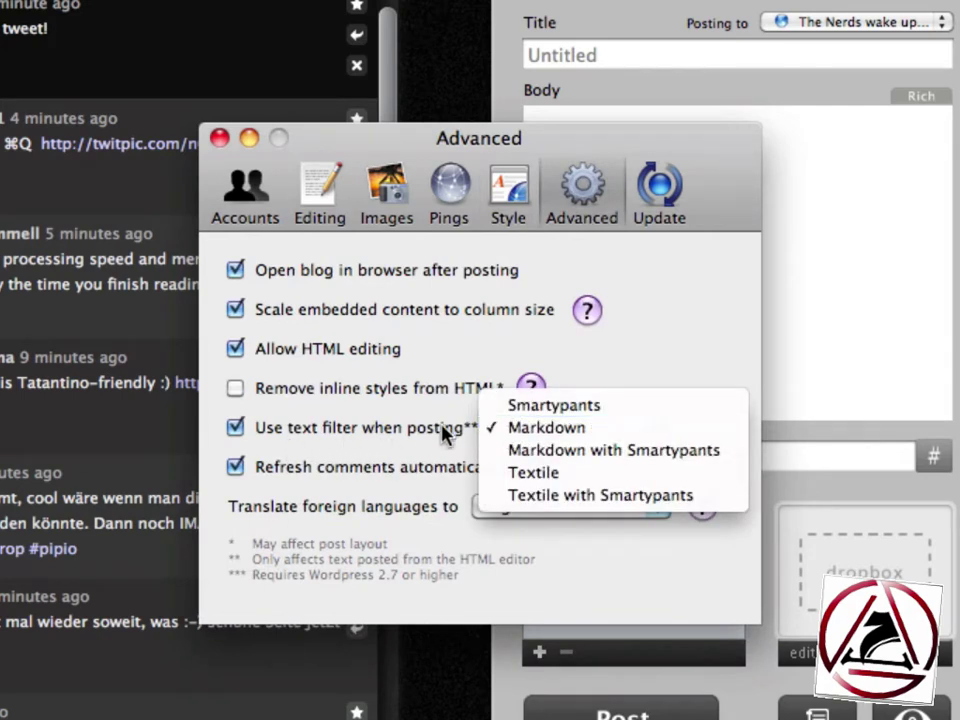
click(383, 455)
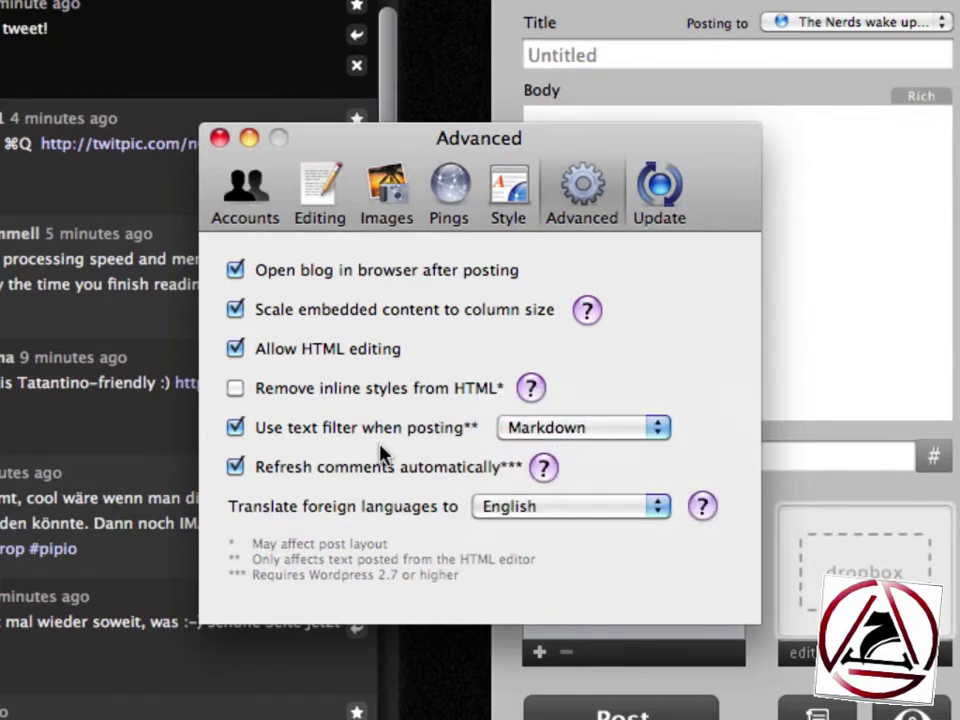
click(219, 138)
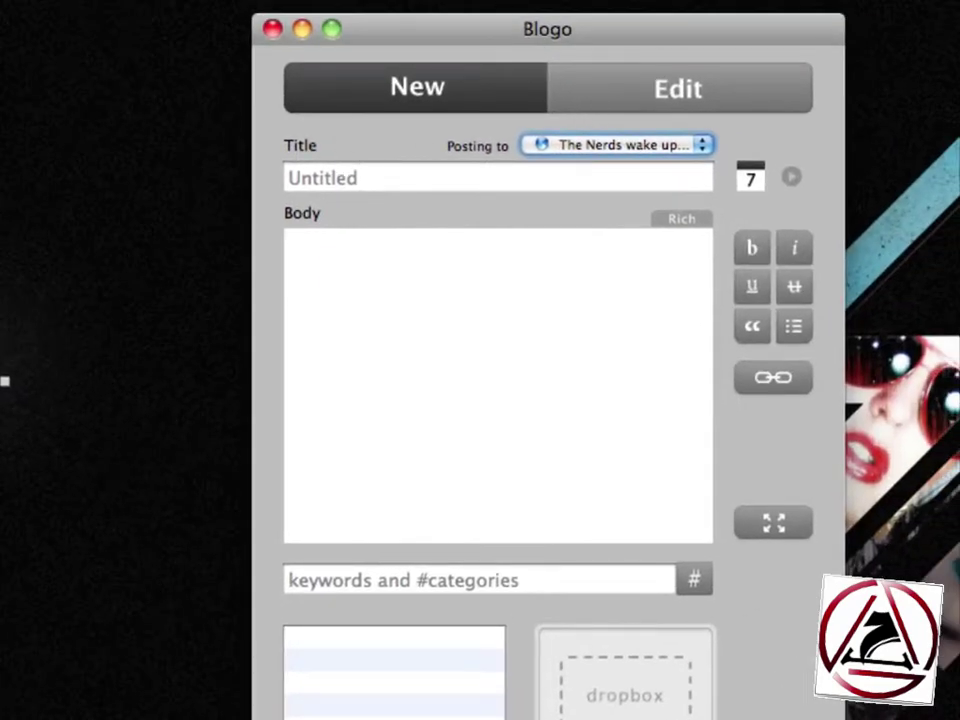
- Title the new post 'Gear from Musikmesse 2009'
click(486, 180)
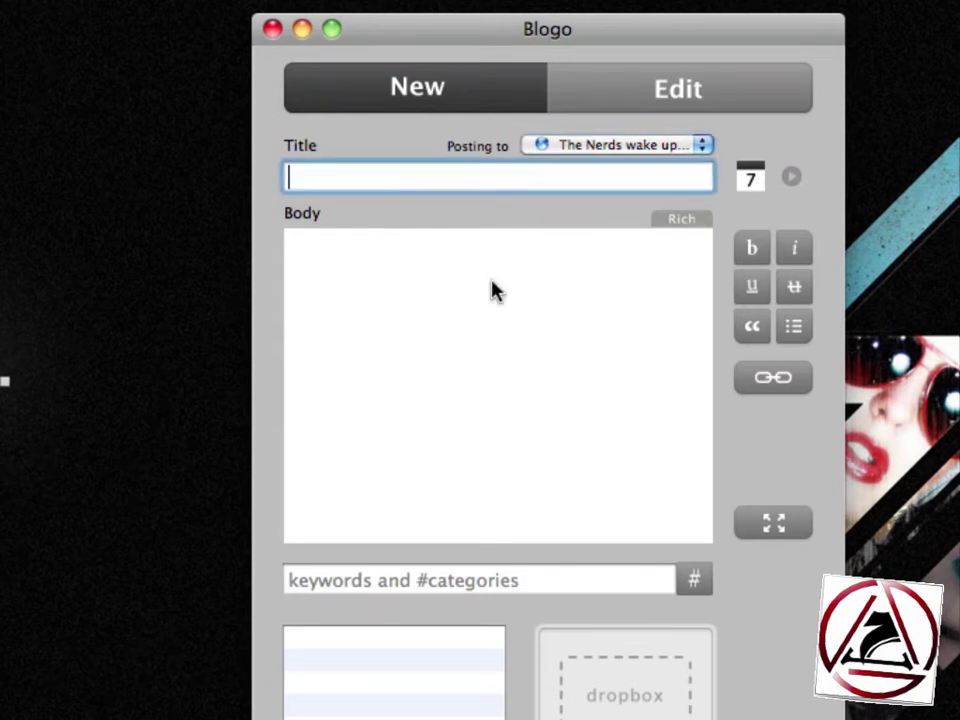
text(Gear from Musikmesse 2009)
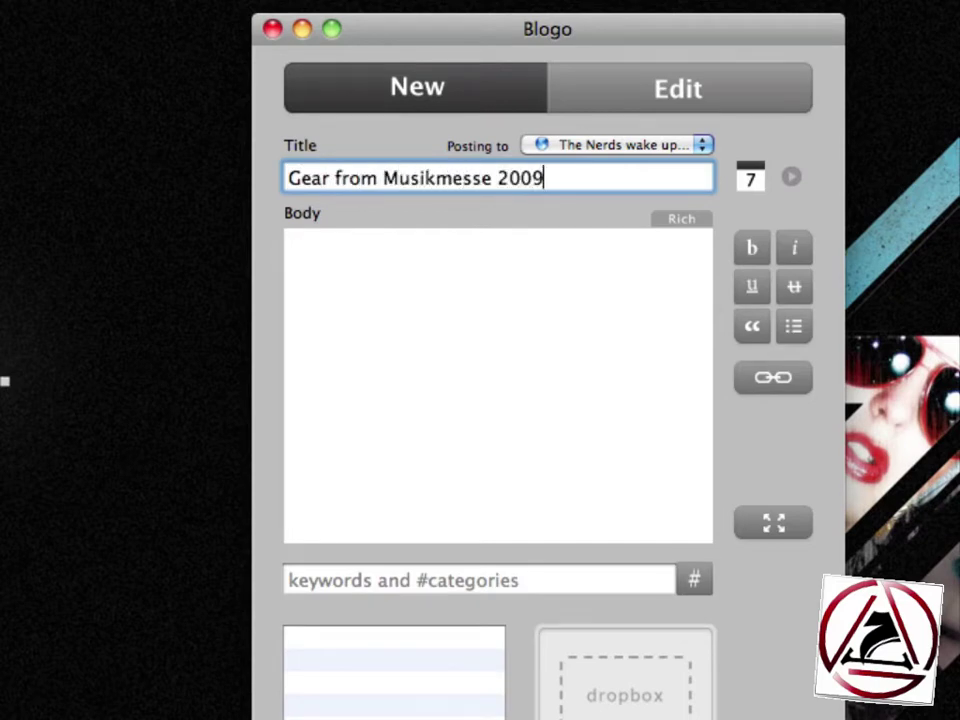
click(555, 330)
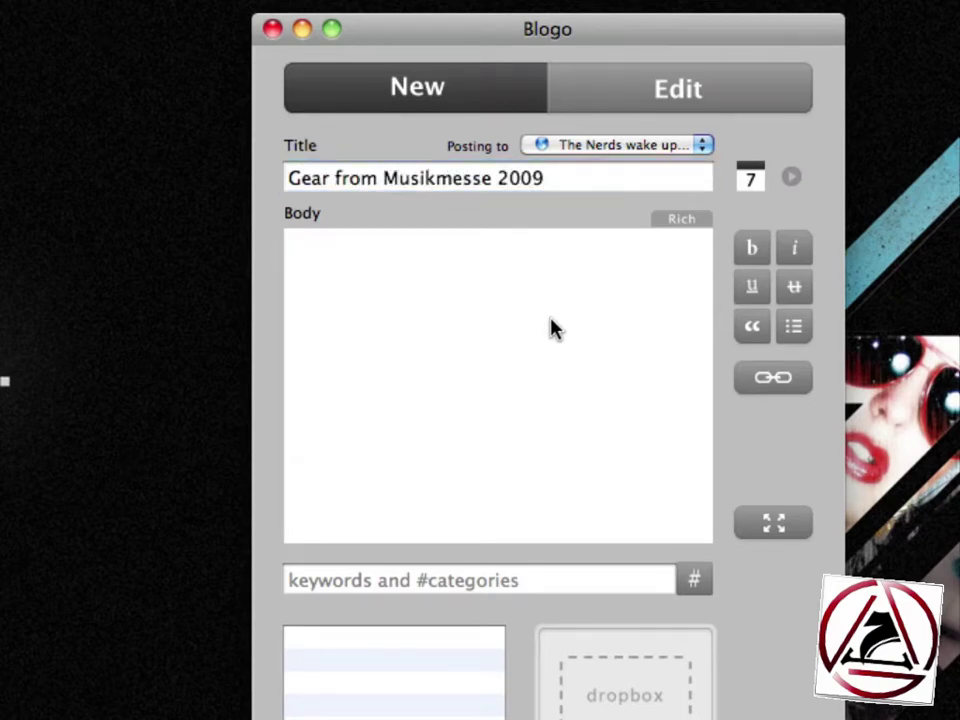
- Add the desktop synth photo and adjust its thumbnail crop to frame the panel and keys
key(F11)
drag(523, 405, 439, 384)
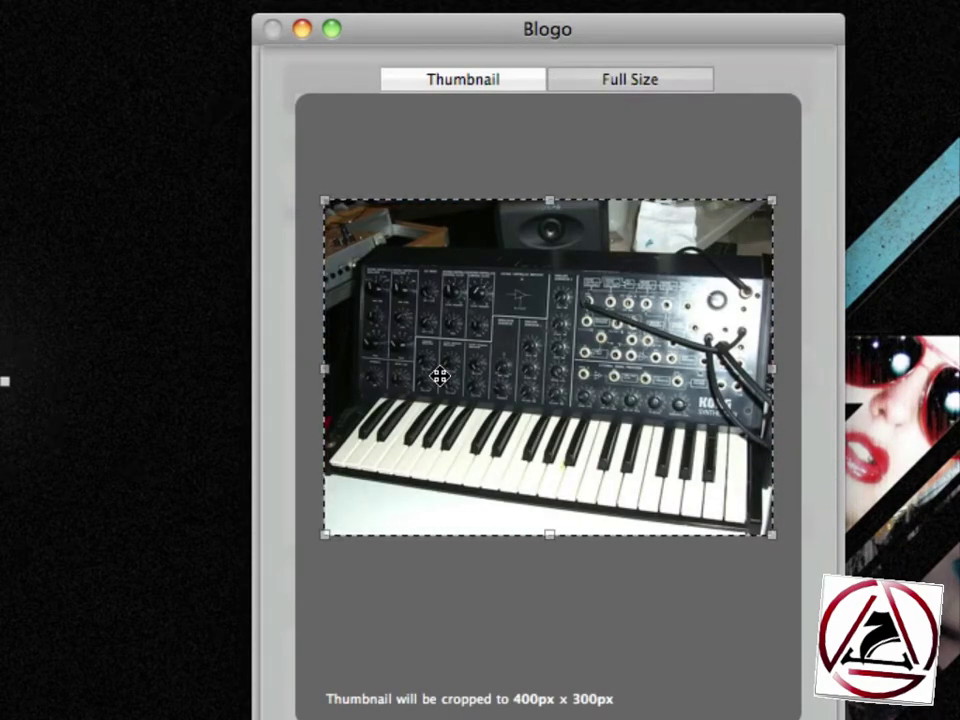
click(579, 77)
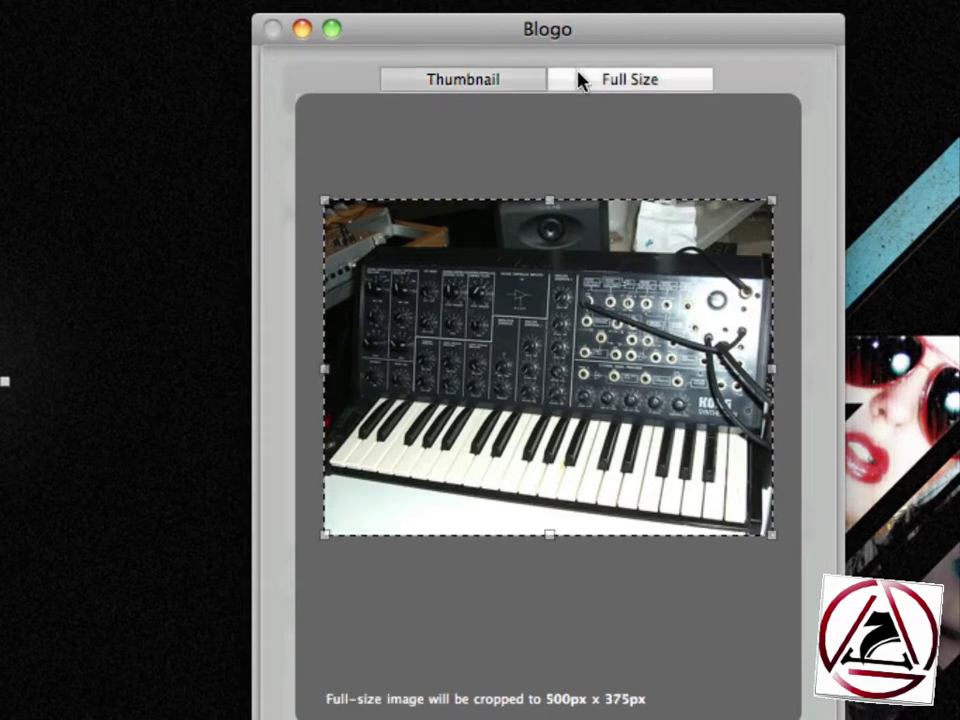
click(480, 90)
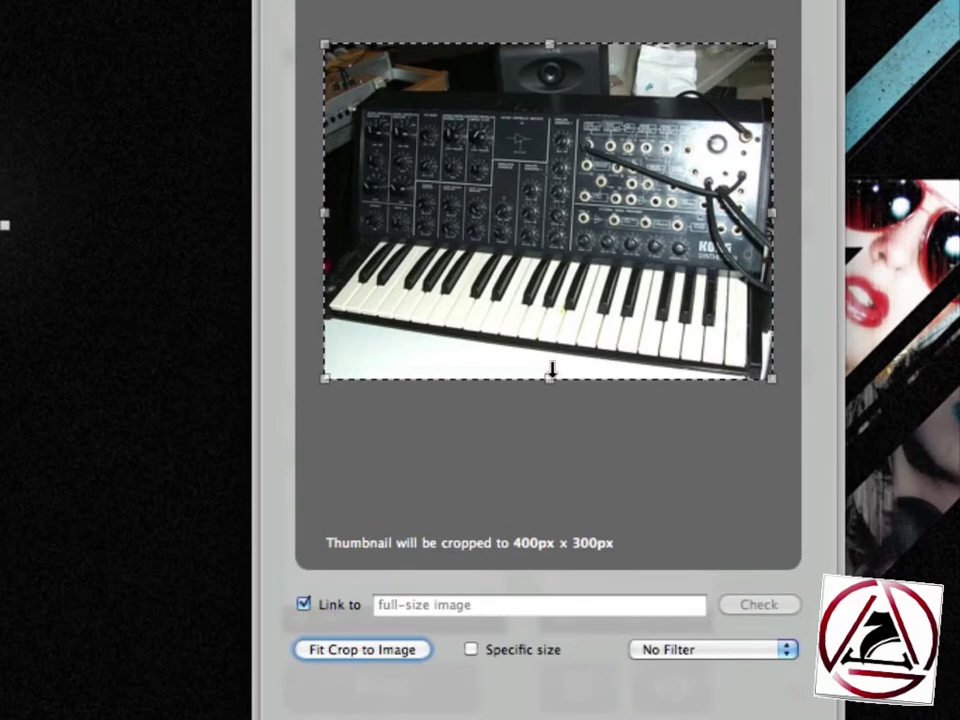
drag(553, 370, 540, 197)
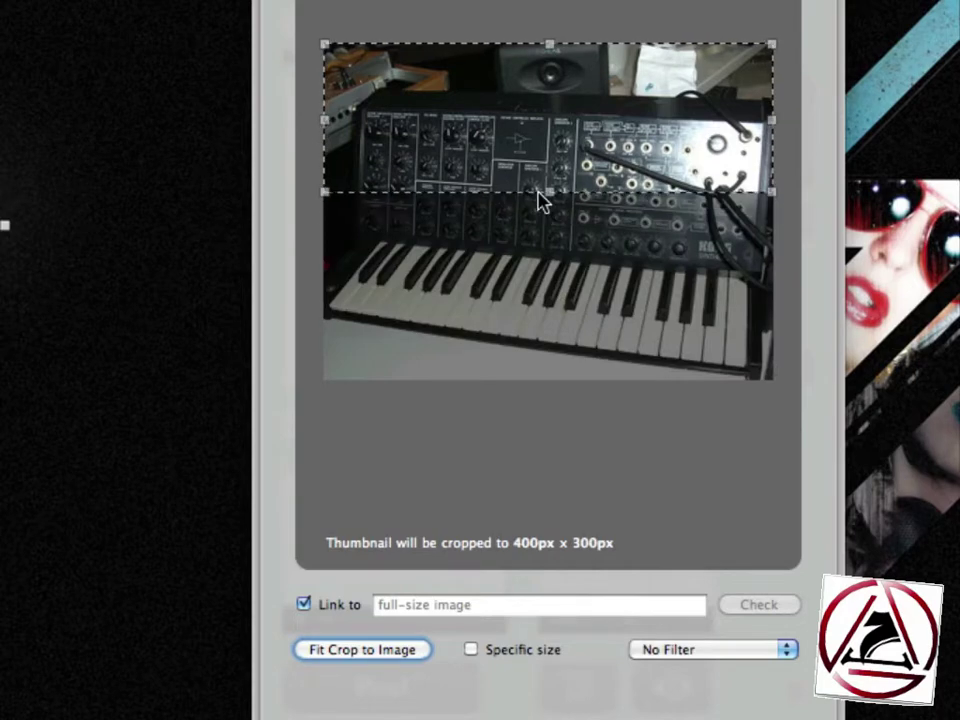
drag(544, 133, 544, 190)
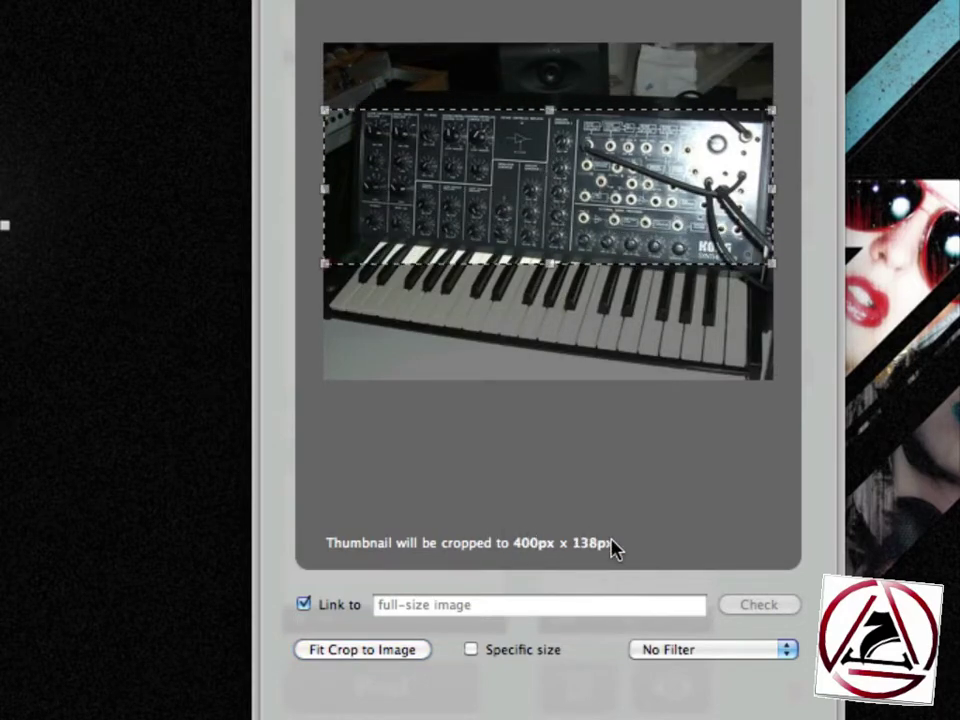
drag(549, 264, 549, 333)
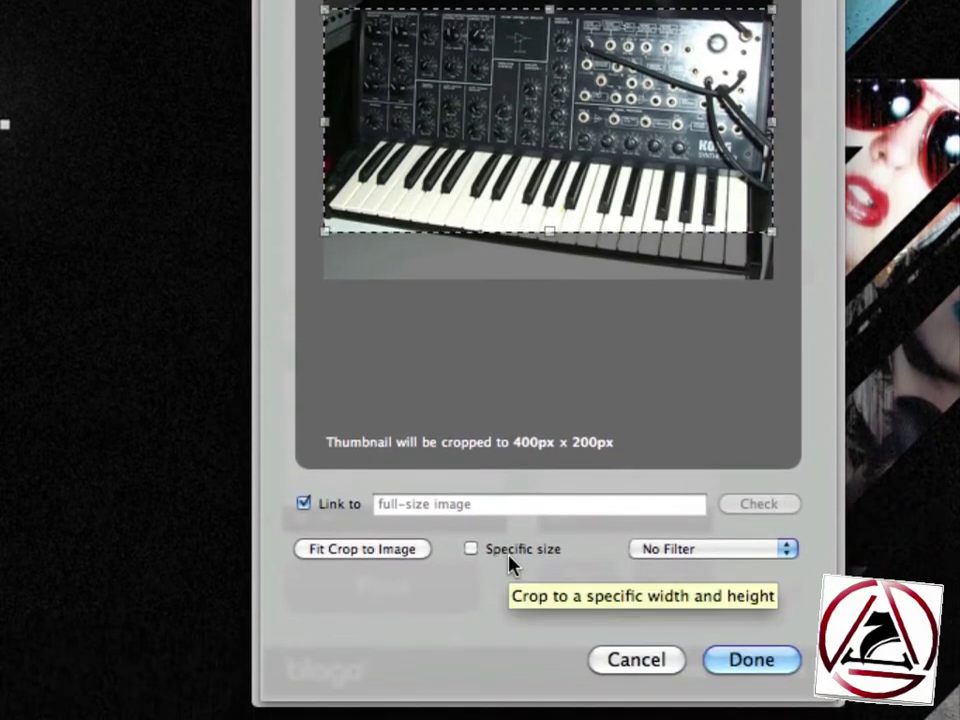
- Confirm the 400px × 200px thumbnail crop to insert the synth photo into the post
click(724, 660)
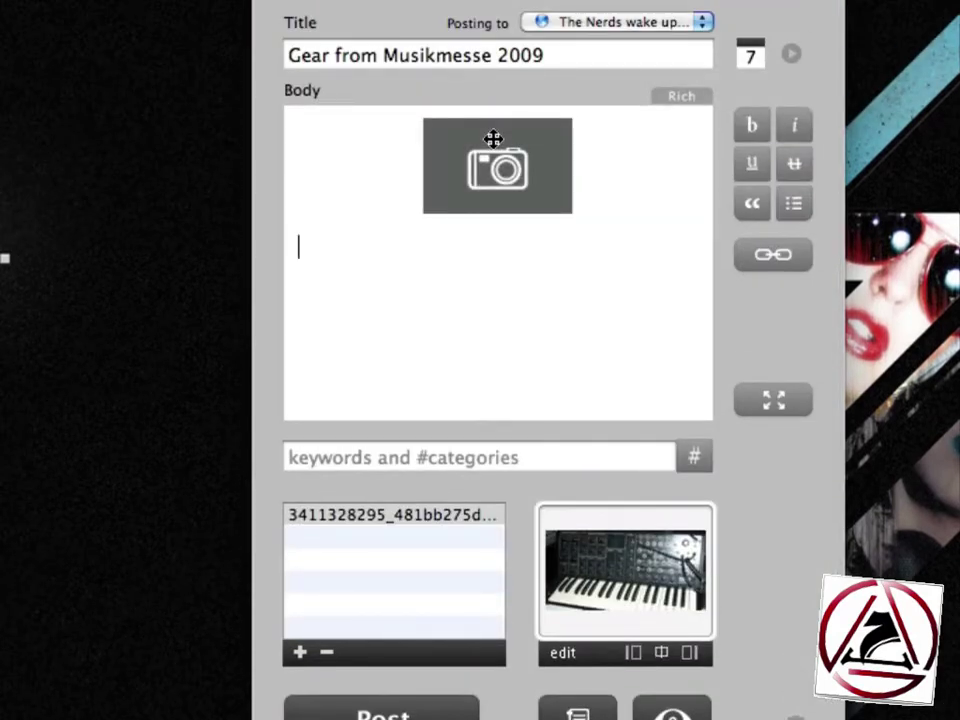
click(632, 654)
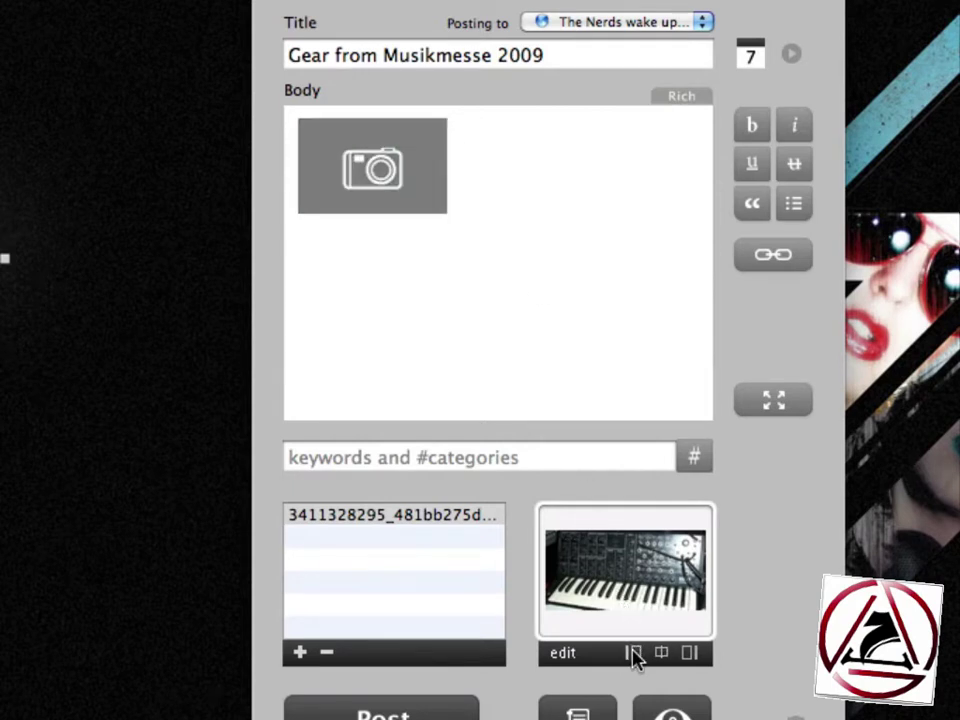
click(689, 655)
click(663, 656)
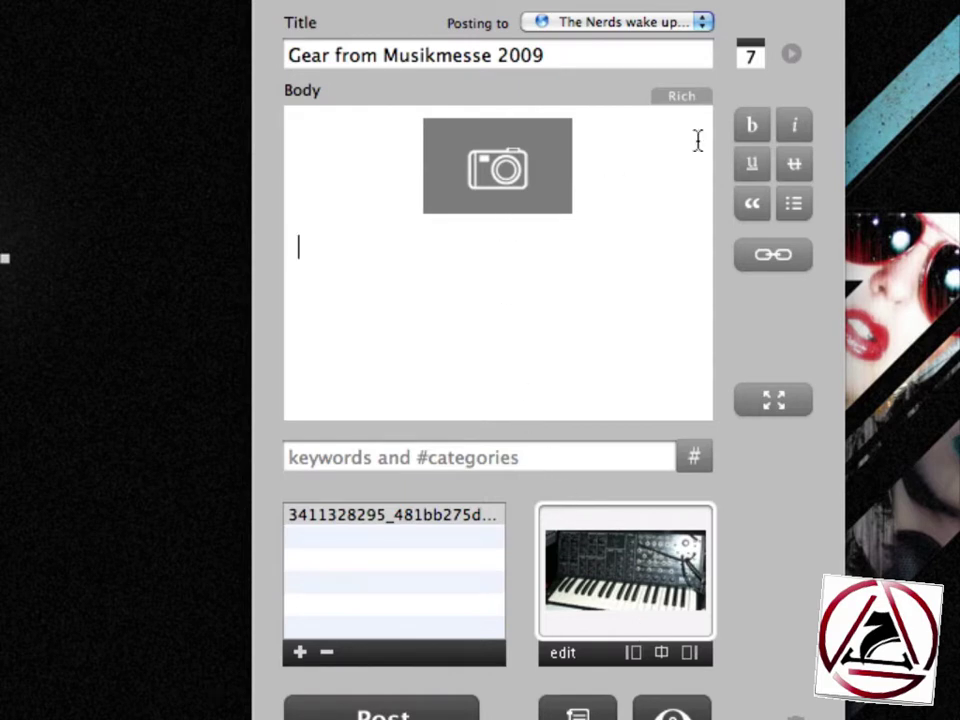
click(682, 97)
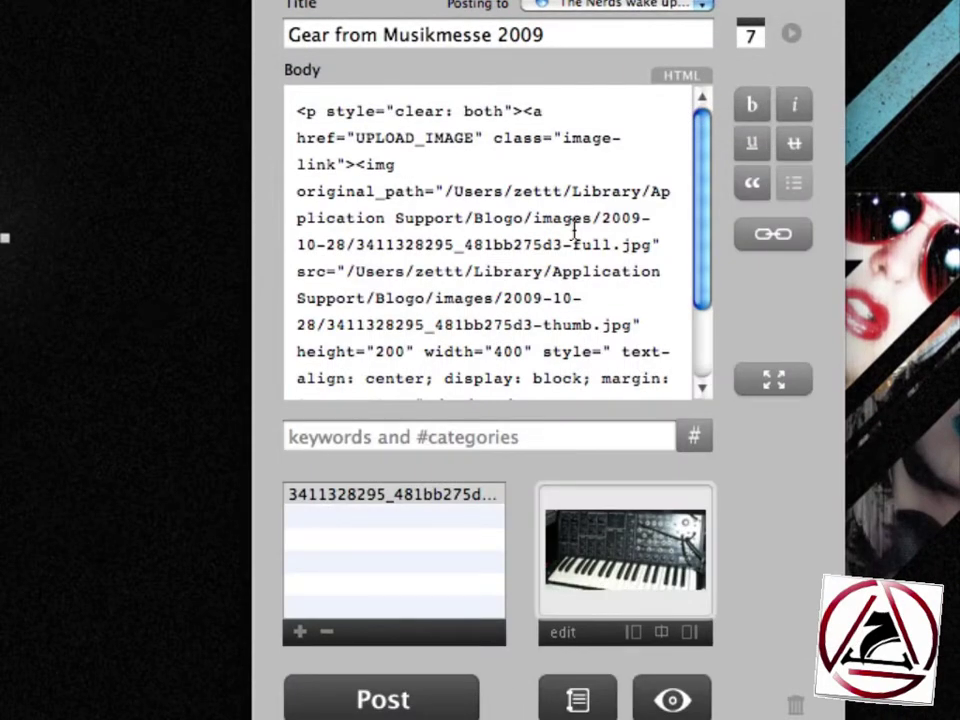
click(680, 77)
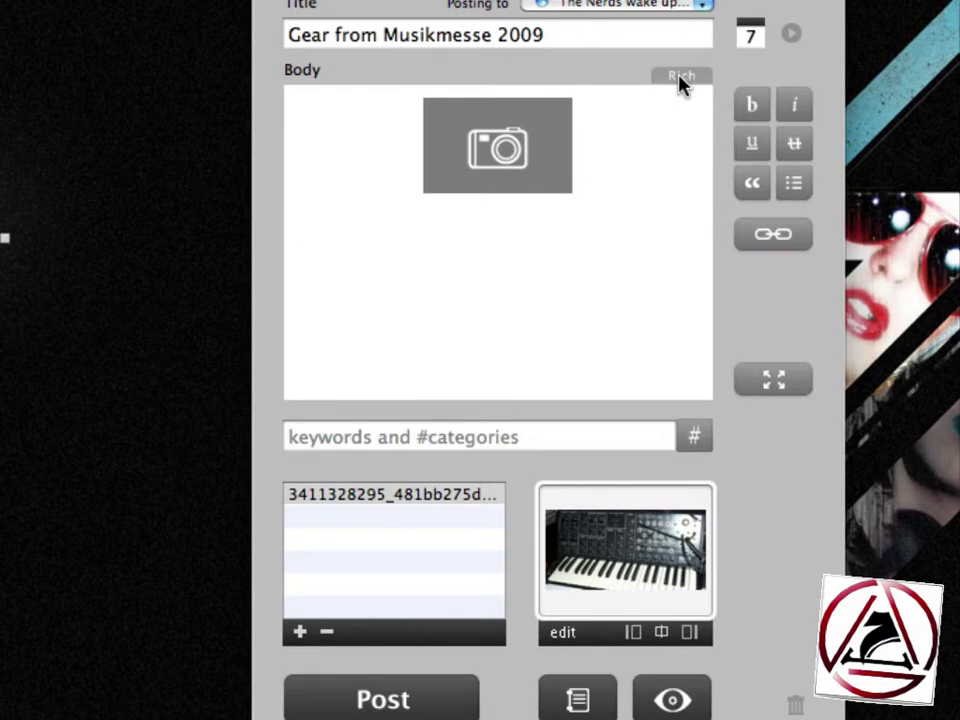
- Type the caption 'A Korg MS-10 from this years Musikmesse.' and tag the post Musikmesse and #Music
text(A Korg MS-10 f)
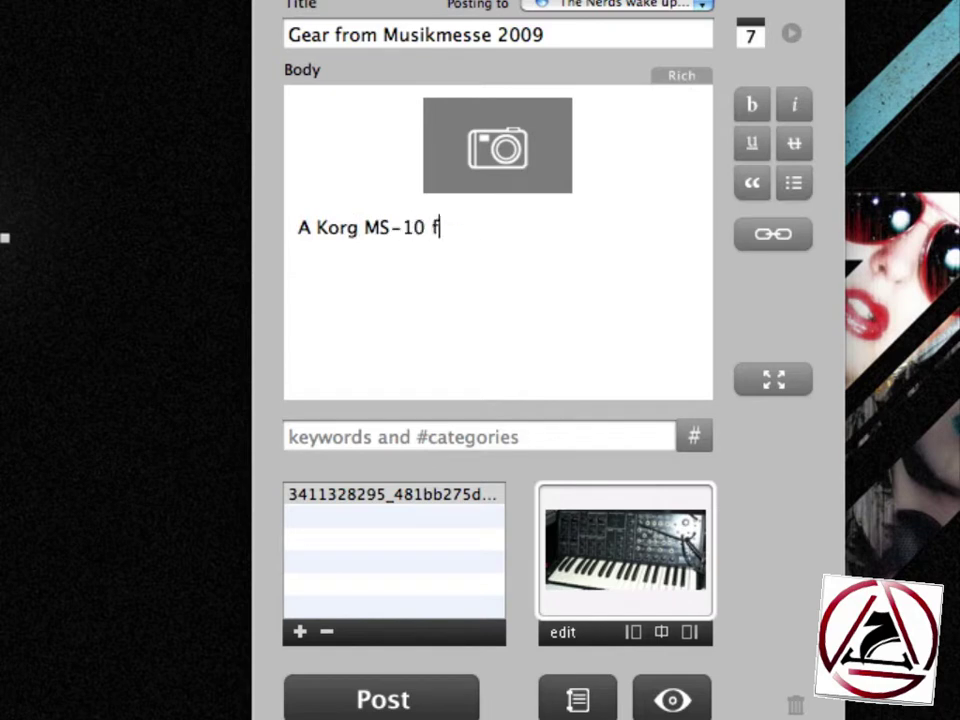
text(rom this years Musikmesse.)
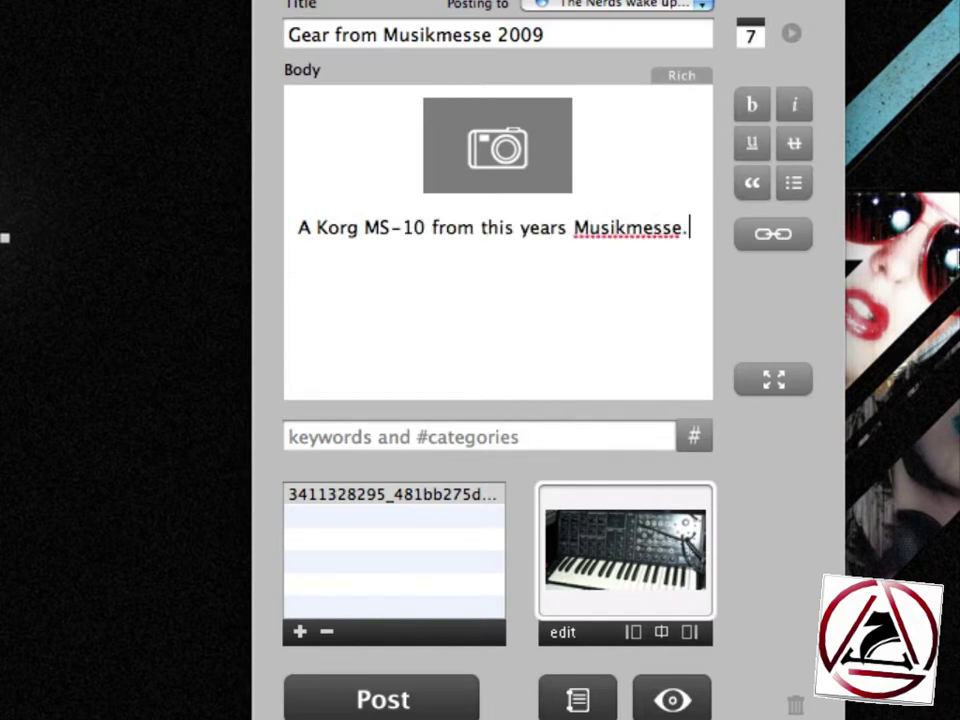
click(609, 438)
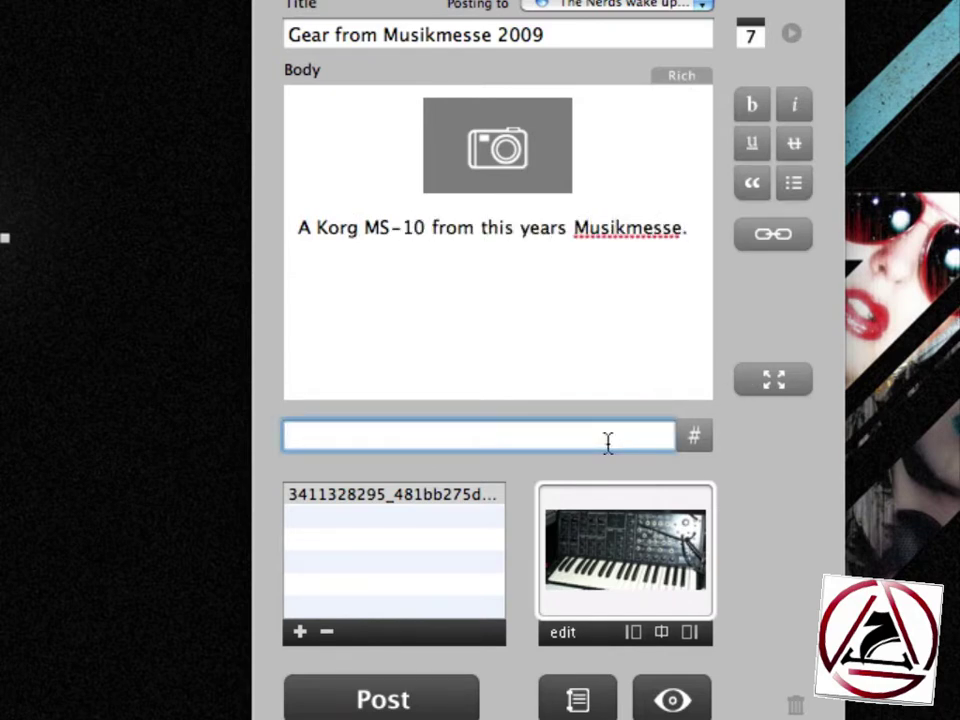
text(Musikmes)
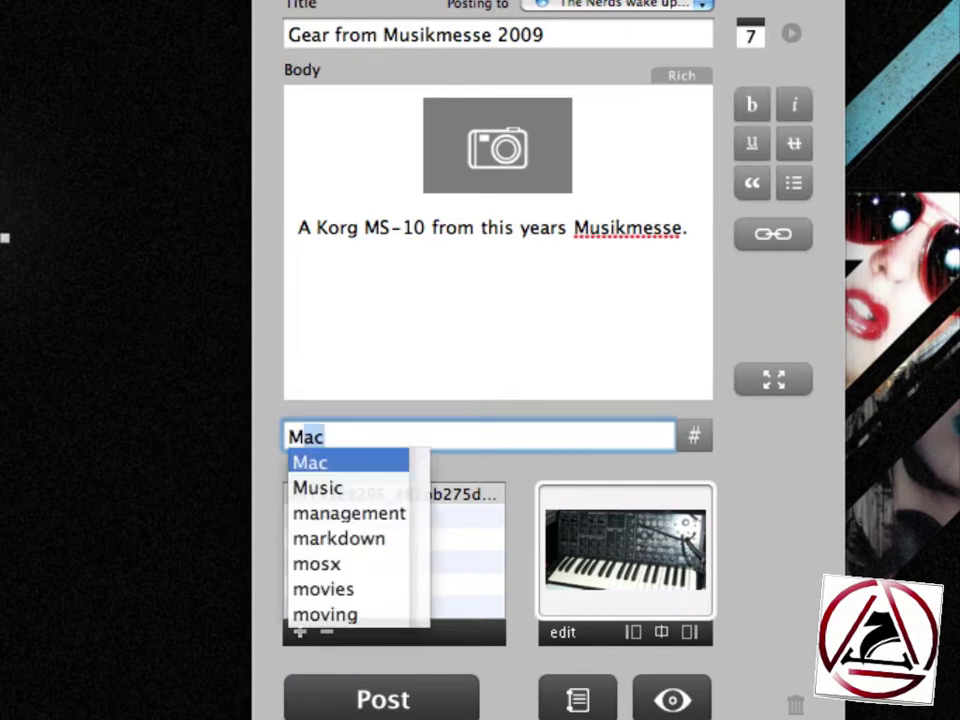
text(se)
key(Return)
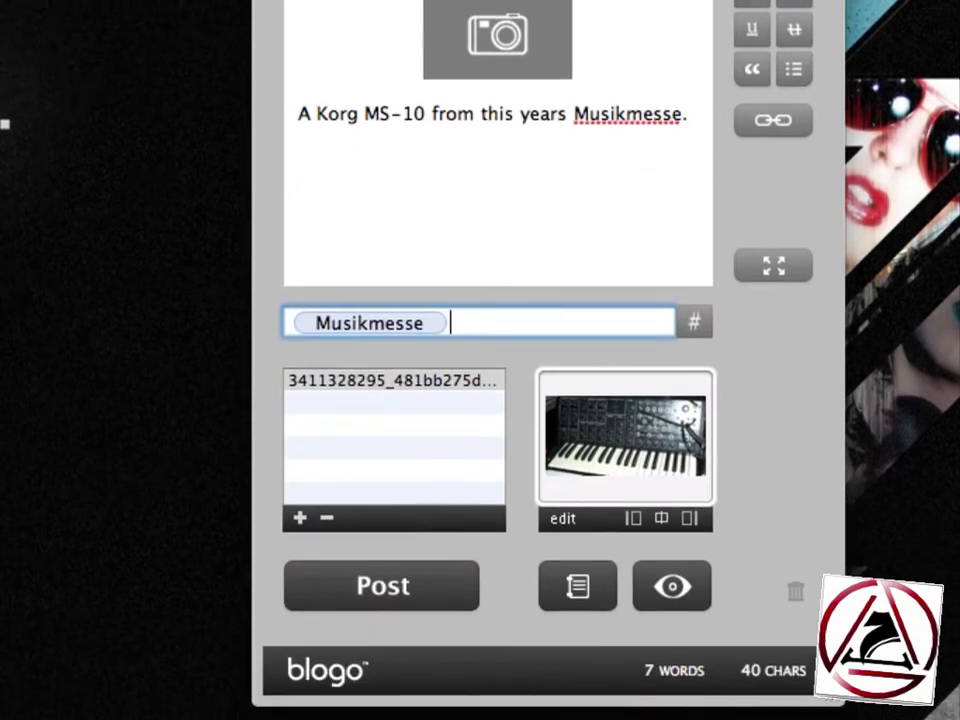
text(#Audio Engineering)
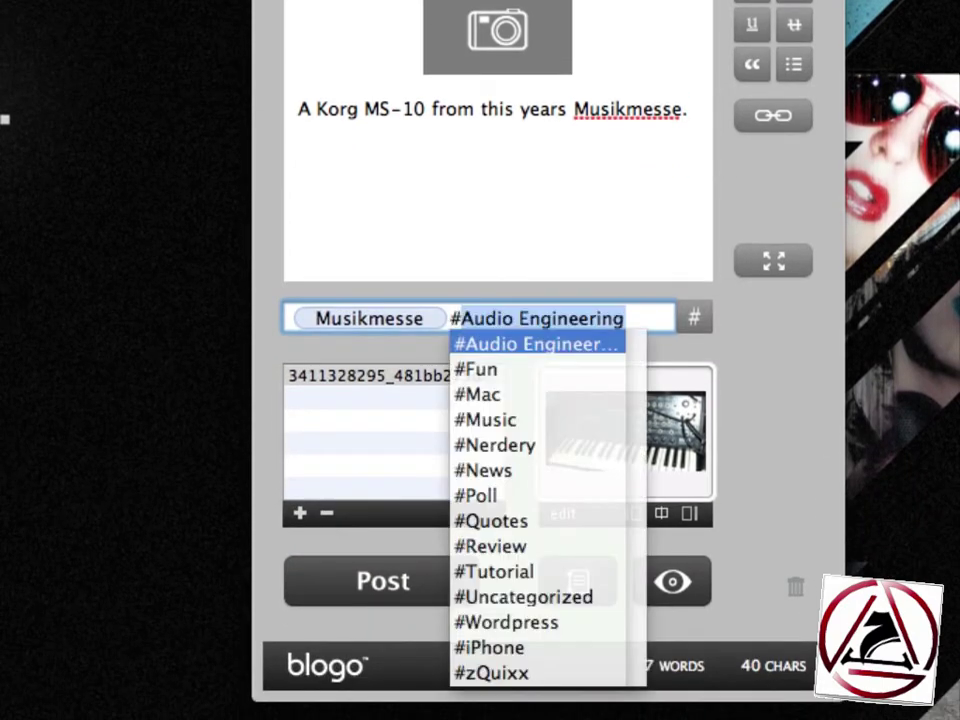
key(Down)
key(Down)
key(Down)
key(Return)
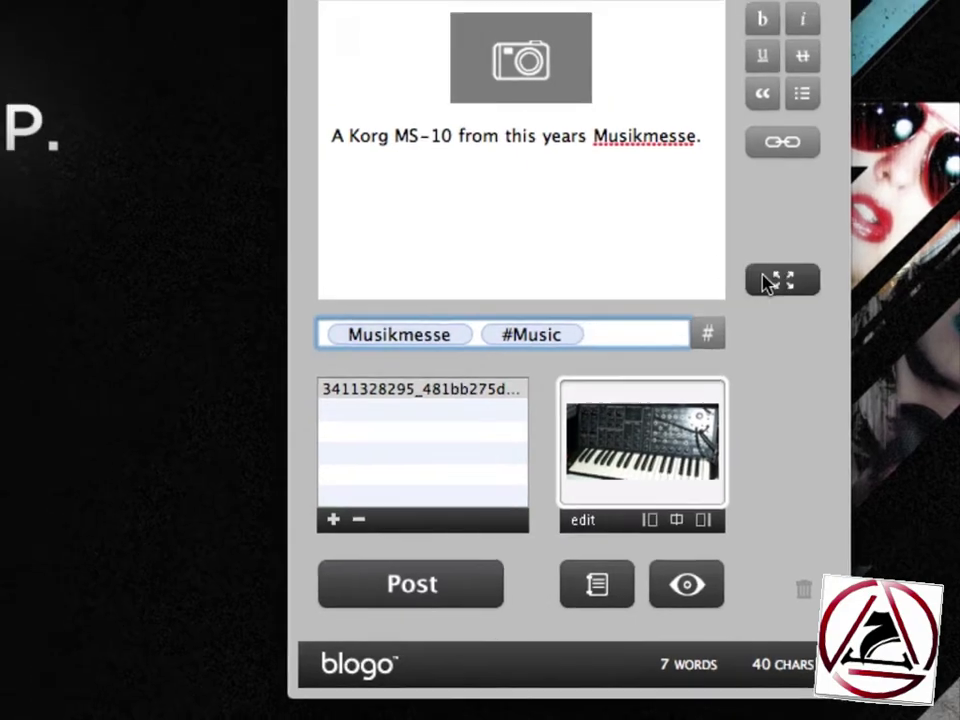
- Toggle the full-screen editor on and off, then select 'Musikmesse' in the caption
click(773, 261)
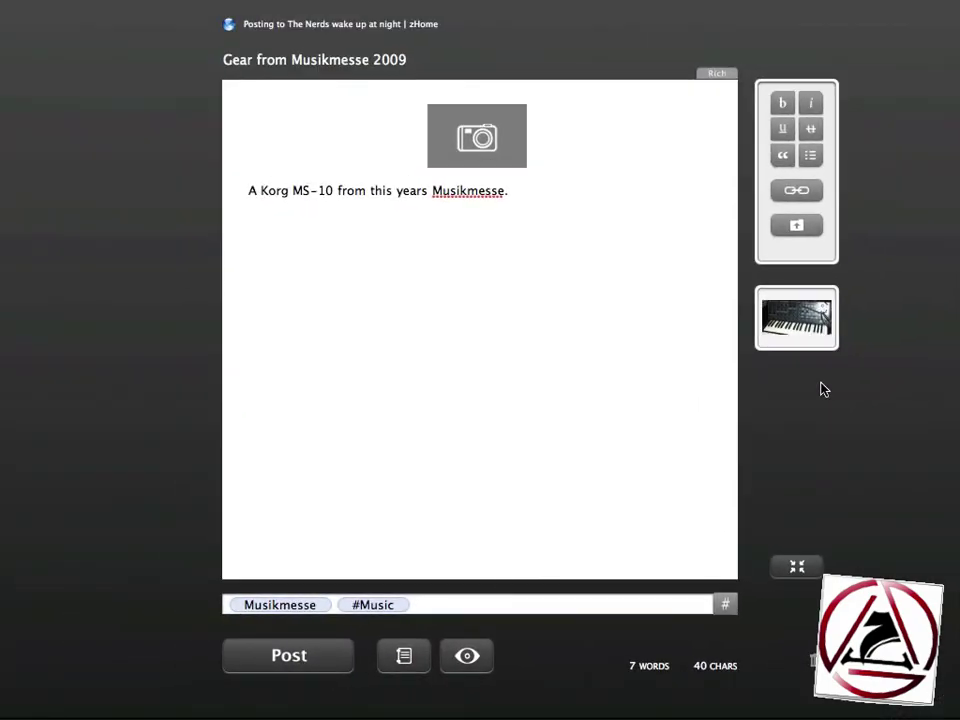
click(797, 568)
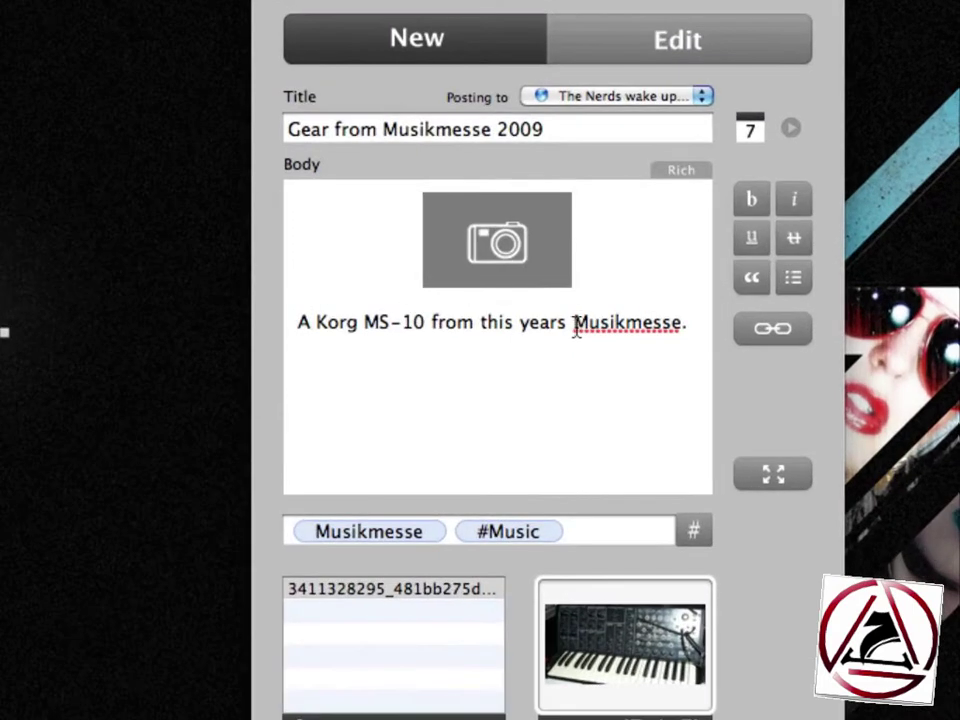
drag(702, 286, 776, 286)
- Make 'Musikmesse' bold and 'Korg MS-10' italic, then select 'Musikmesse' for linking
click(750, 200)
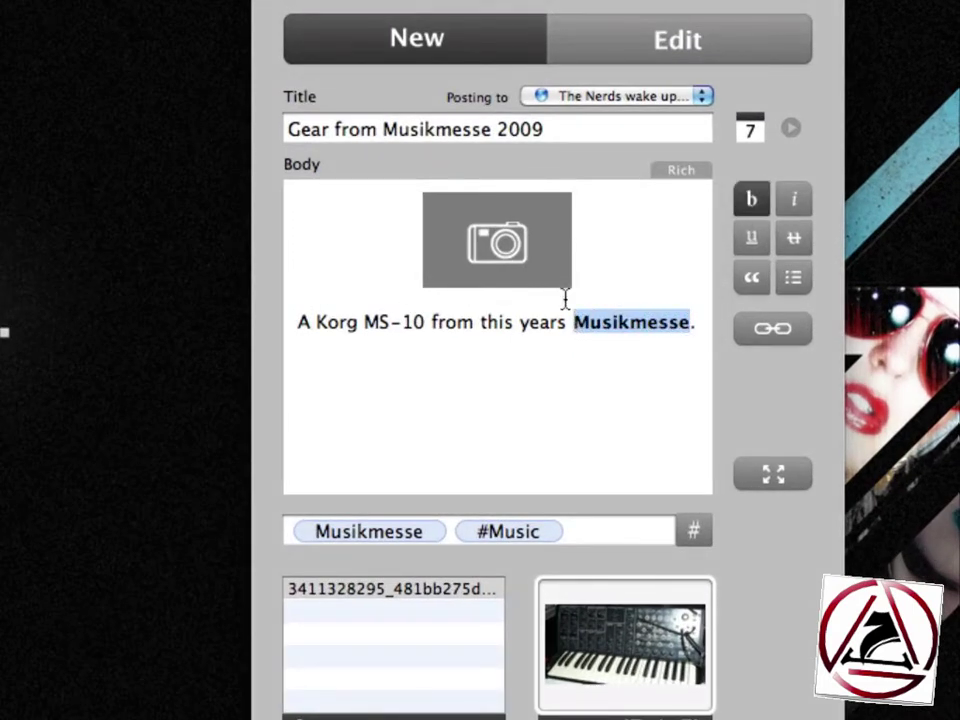
drag(316, 324, 422, 326)
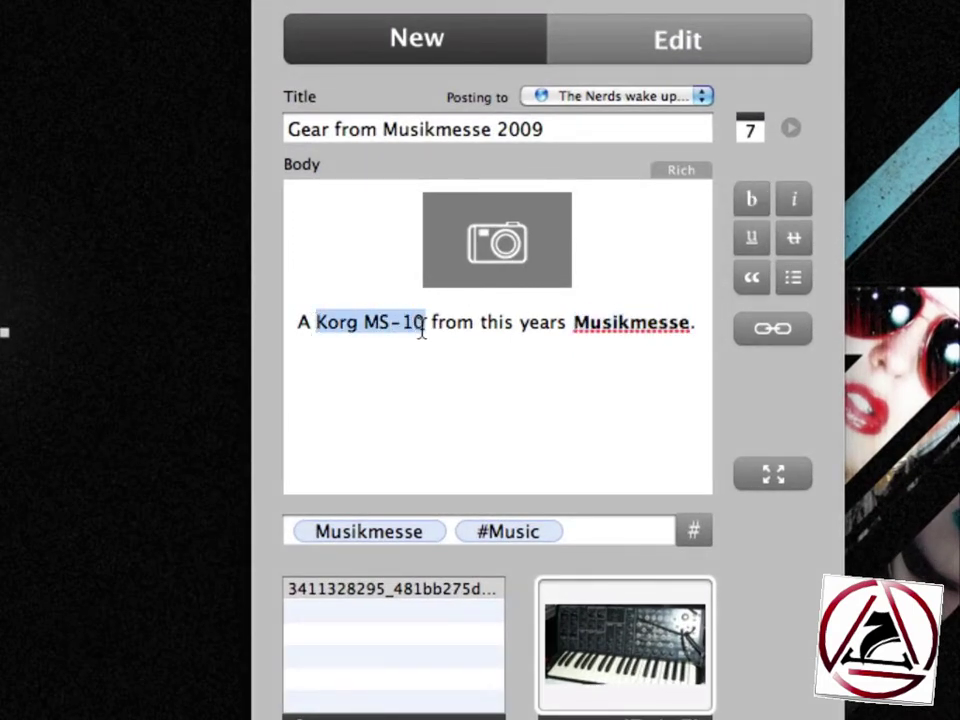
click(792, 203)
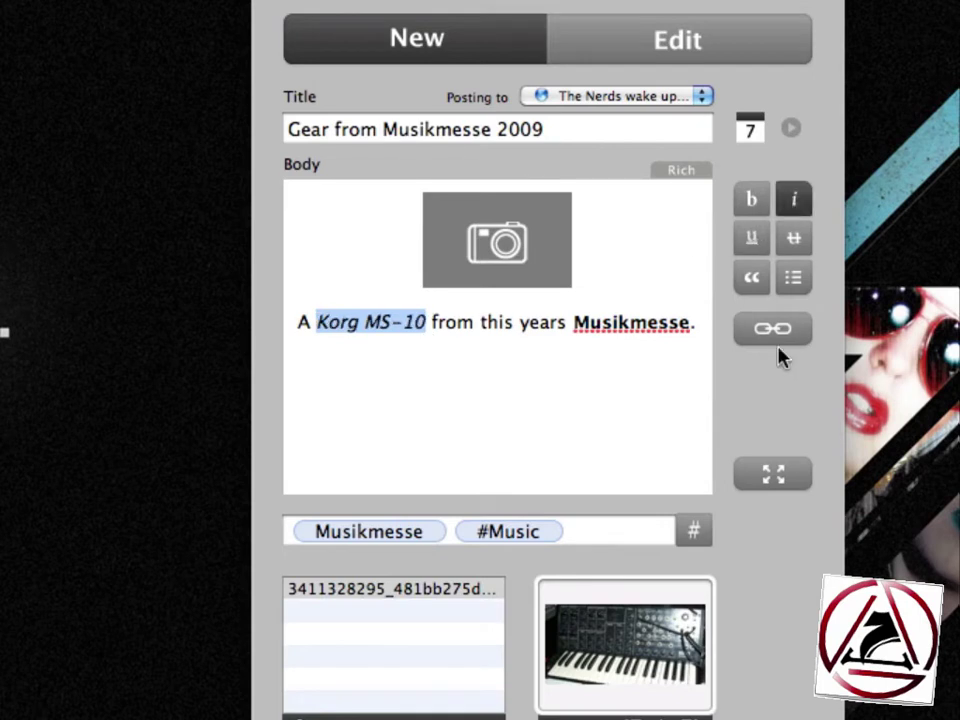
double_click(583, 323)
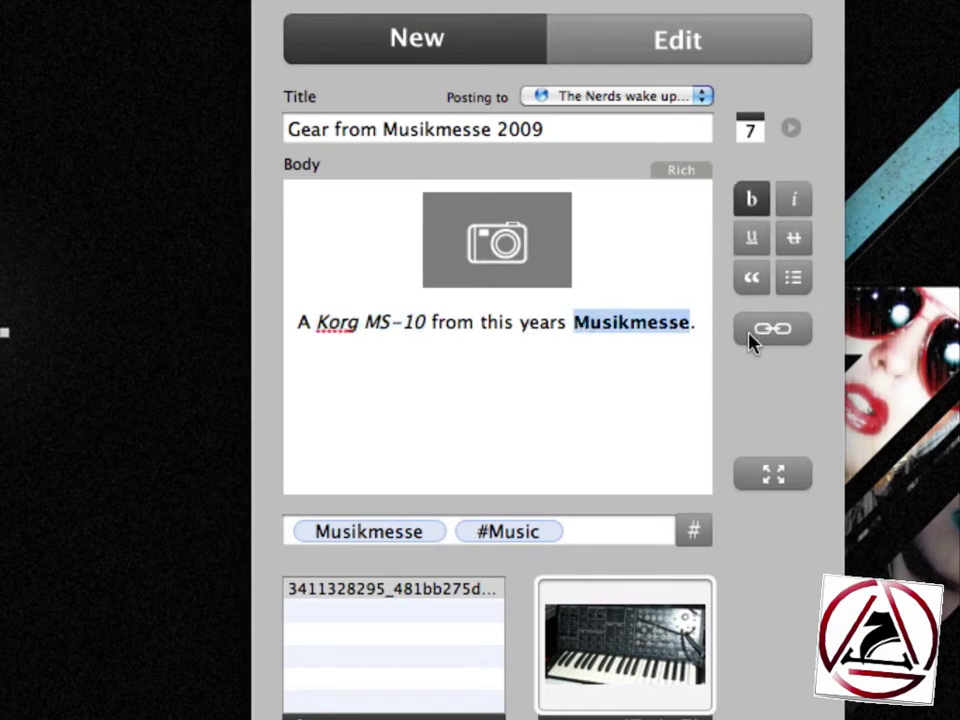
click(755, 335)
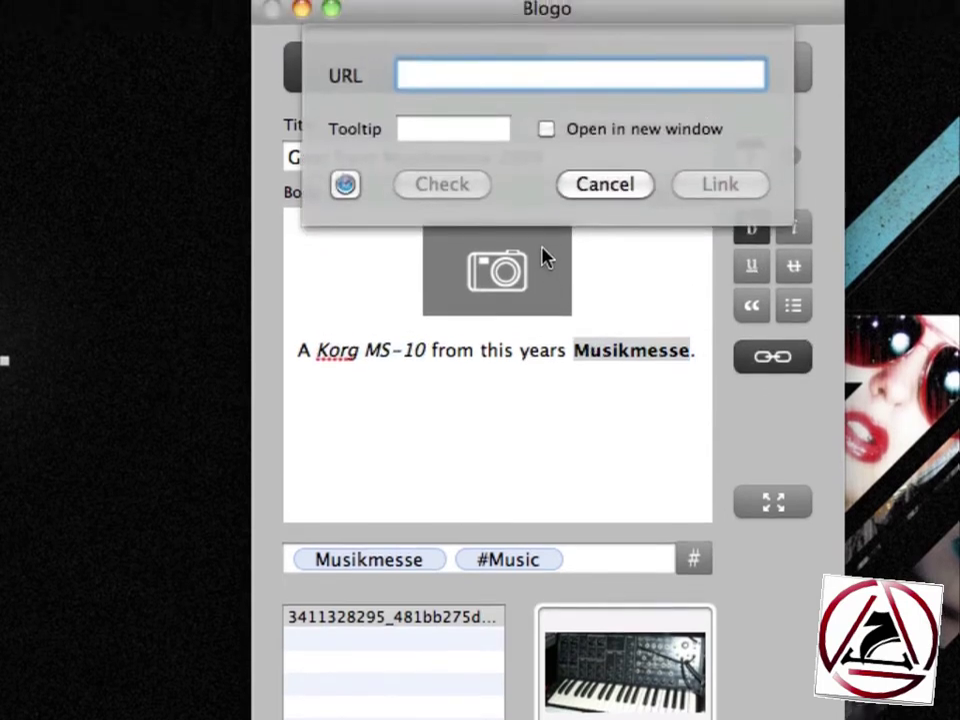
text(www)
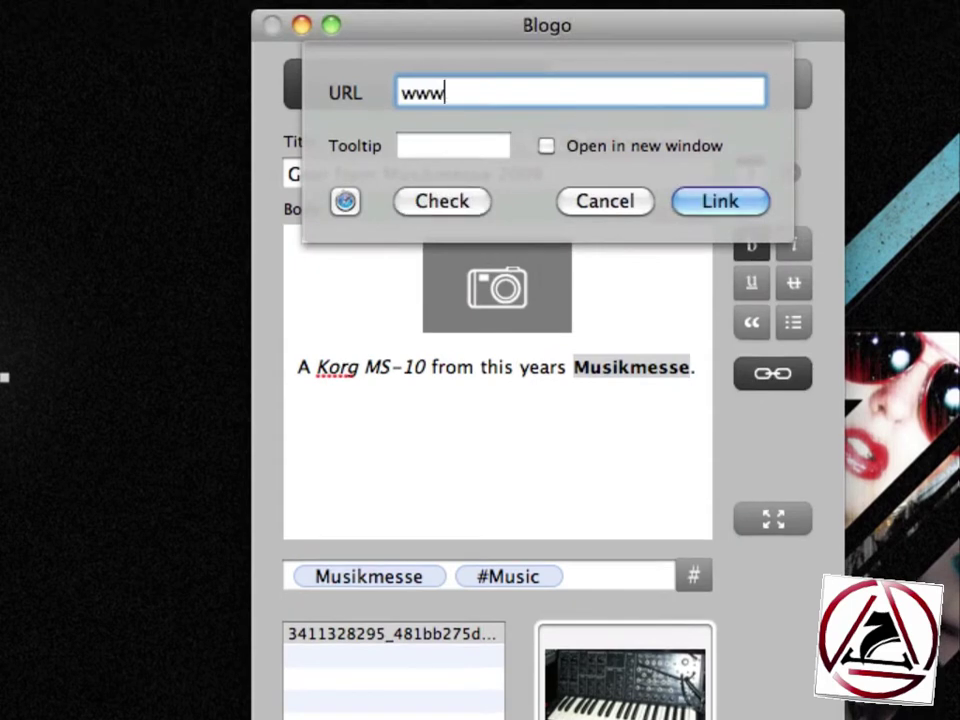
text(.musikmesse.de)
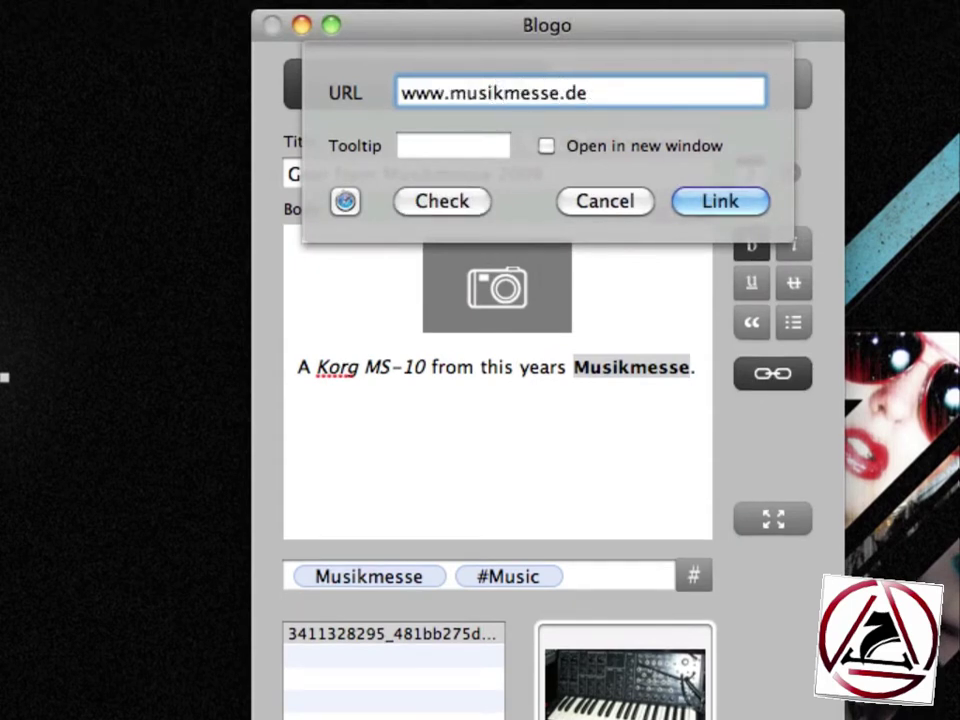
key(Return)
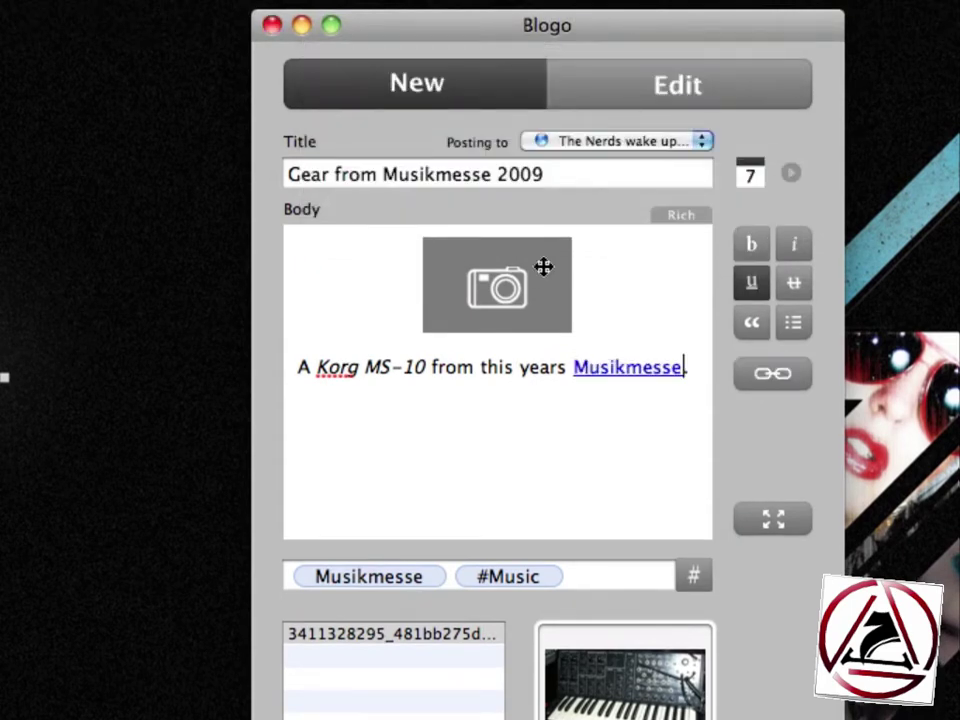
double_click(533, 370)
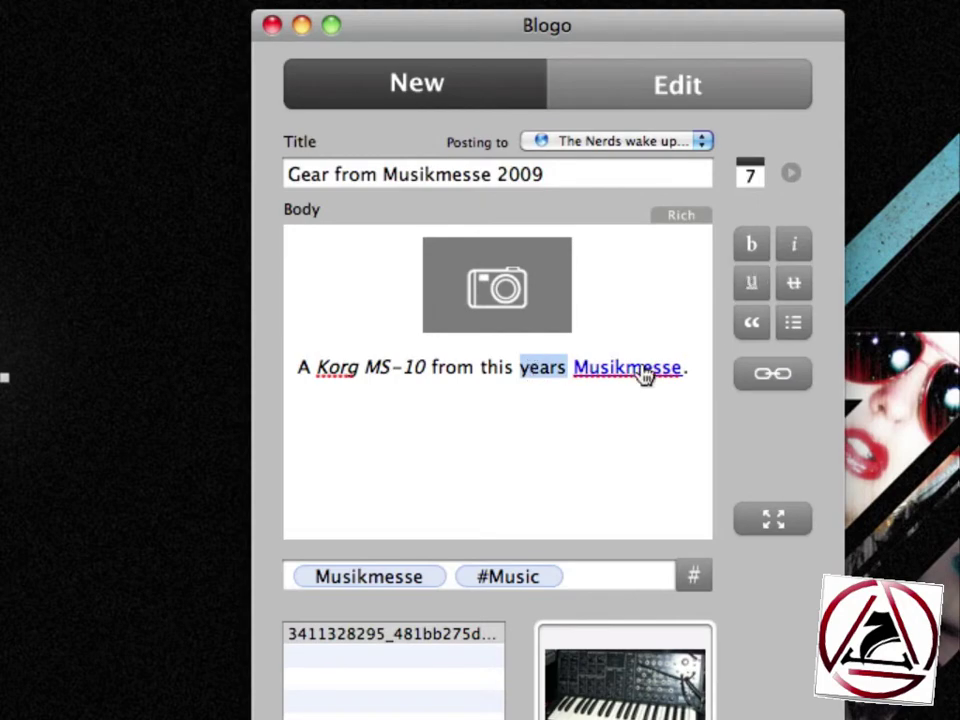
click(776, 374)
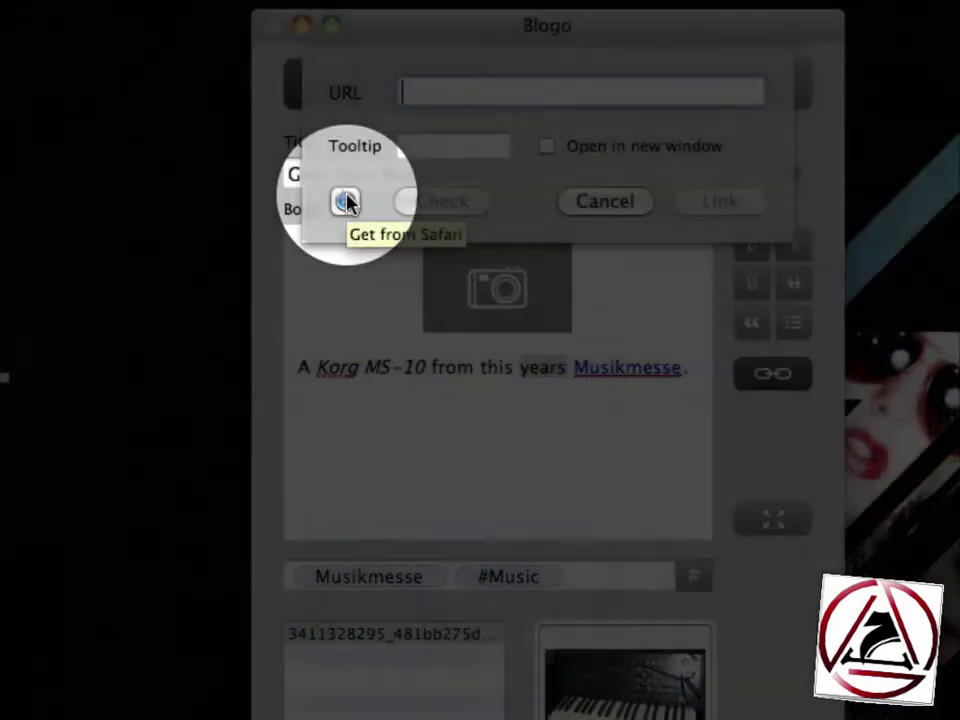
click(344, 202)
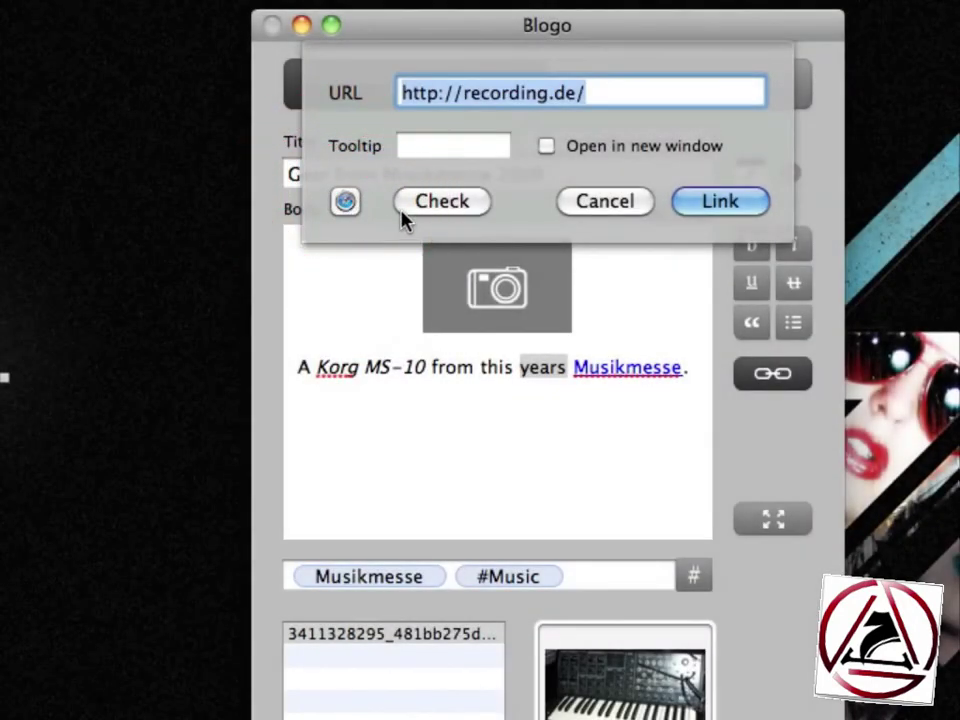
click(604, 203)
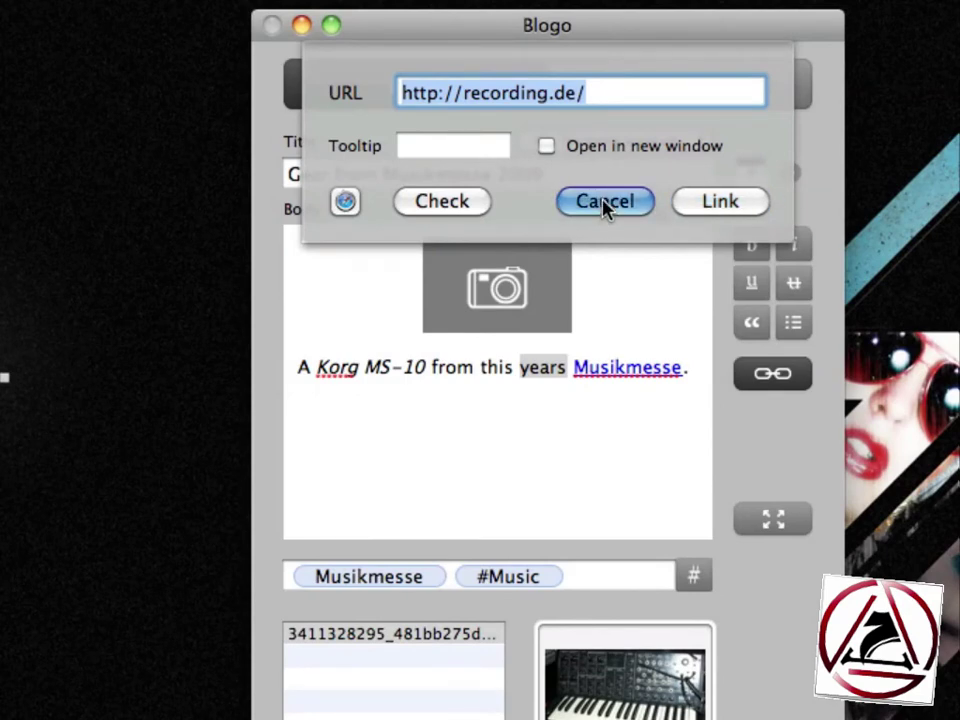
click(399, 493)
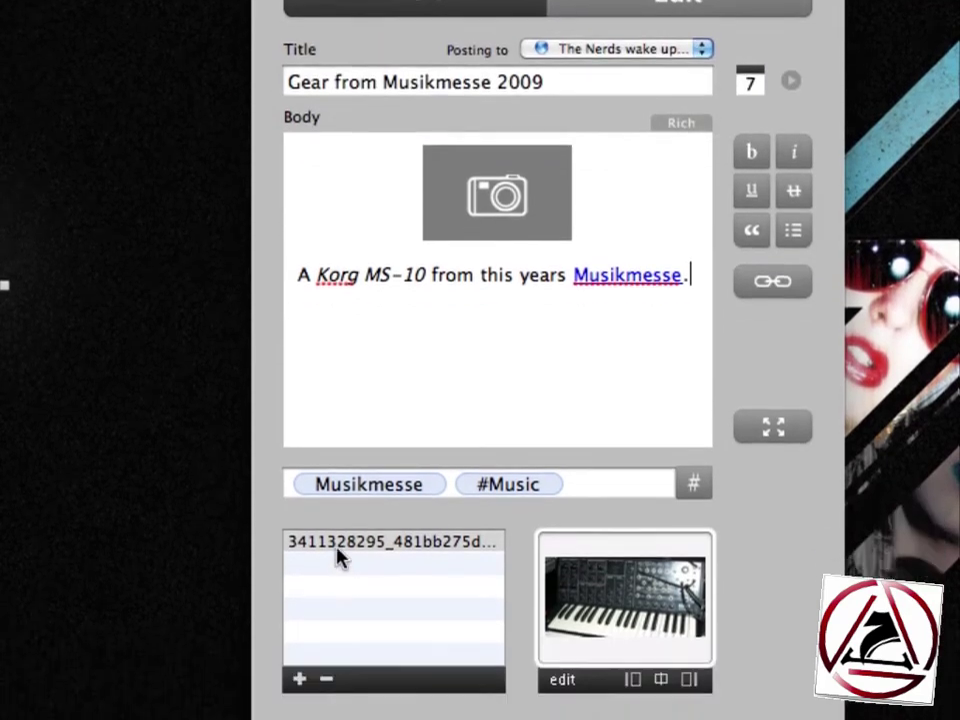
click(336, 636)
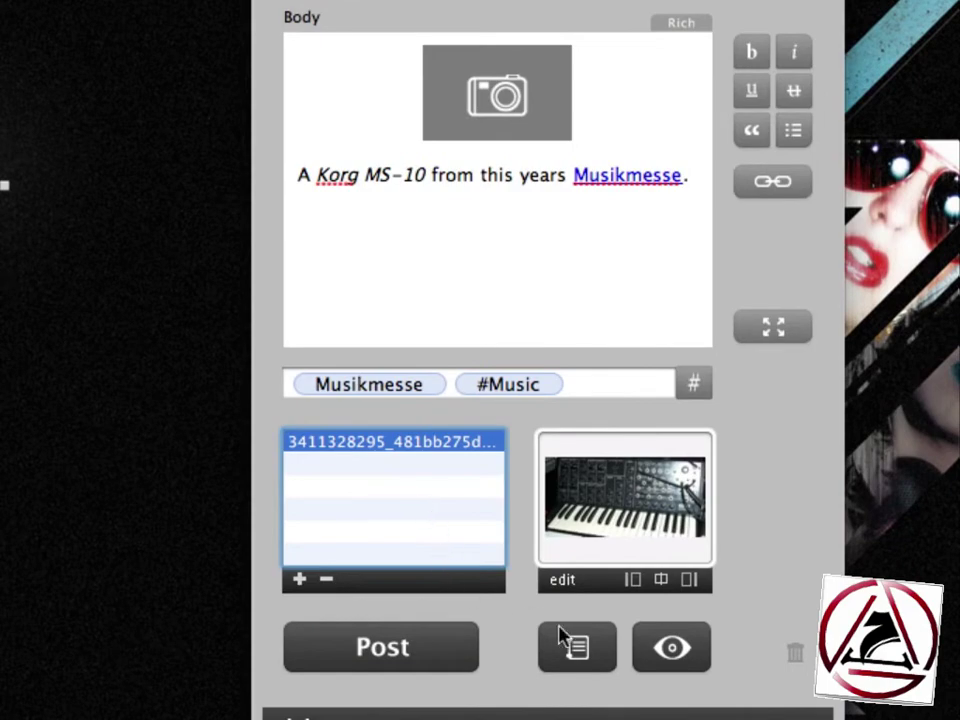
click(668, 662)
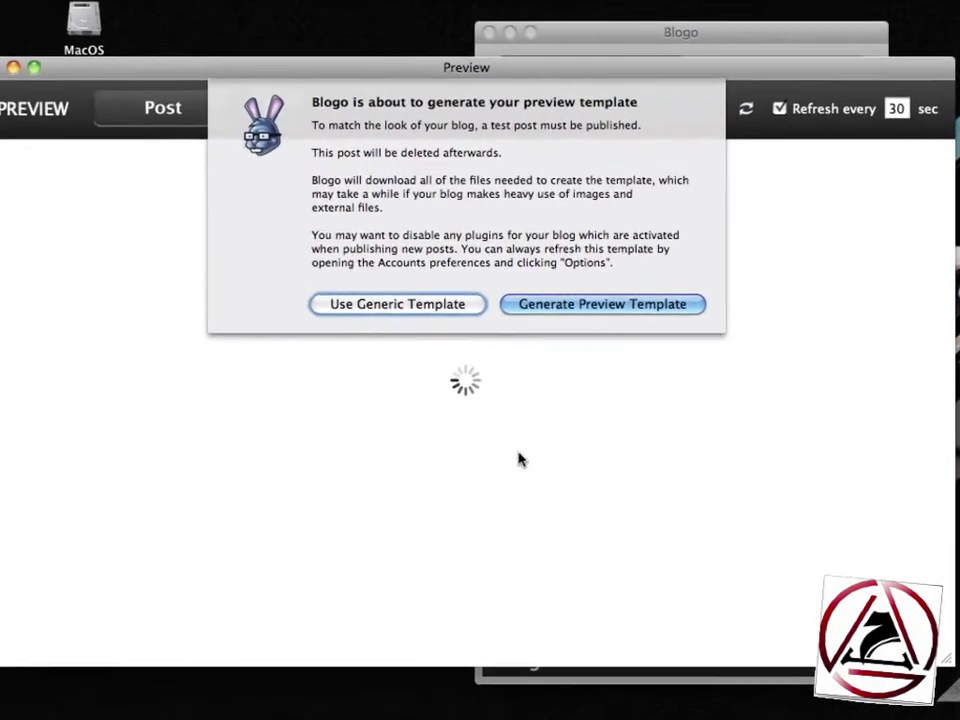
click(415, 305)
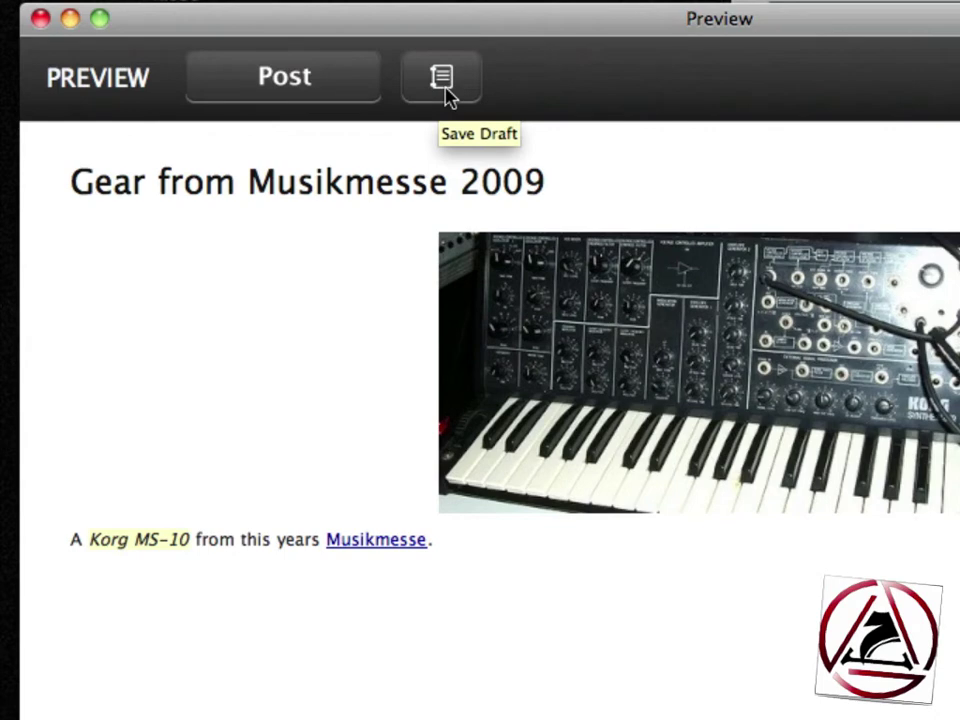
click(40, 18)
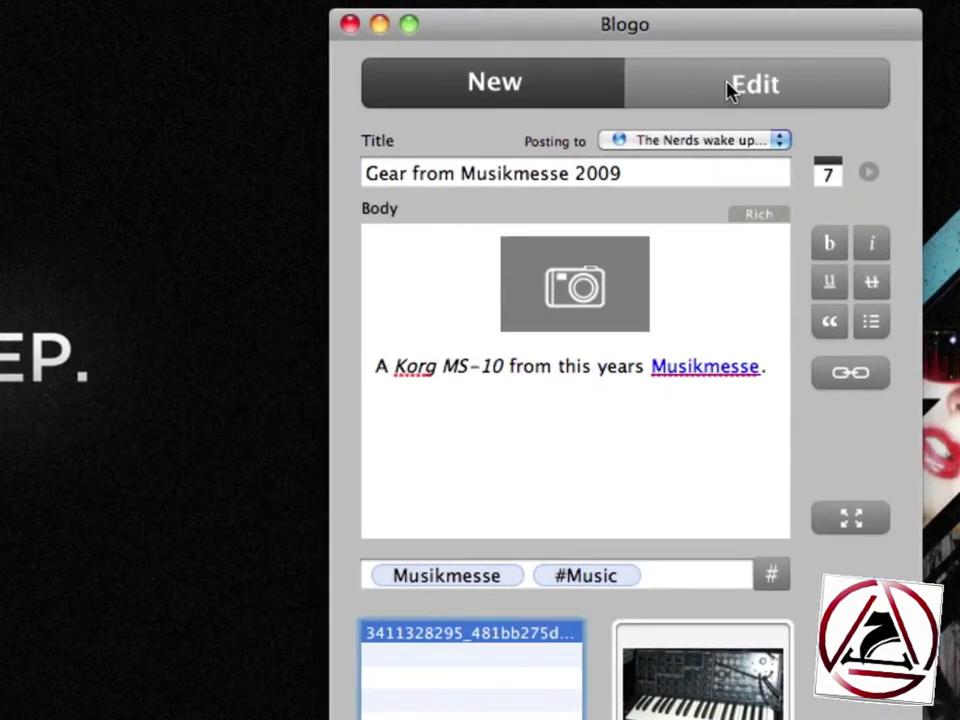
- In the Edit tab, step through existing posts down to '[Mac] The Library'
click(728, 88)
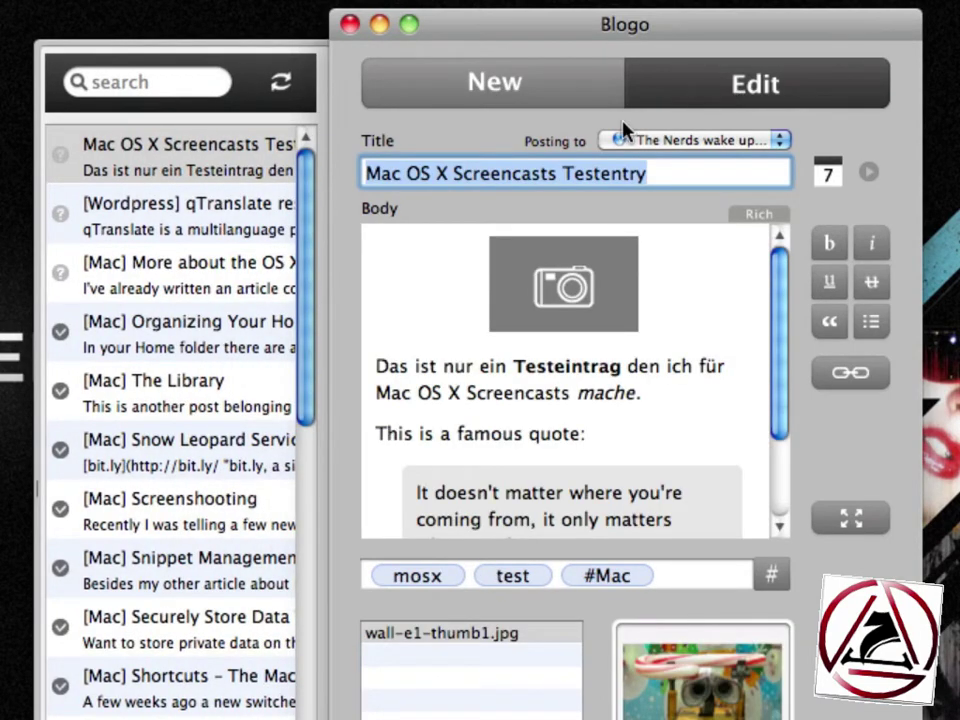
click(163, 137)
click(217, 218)
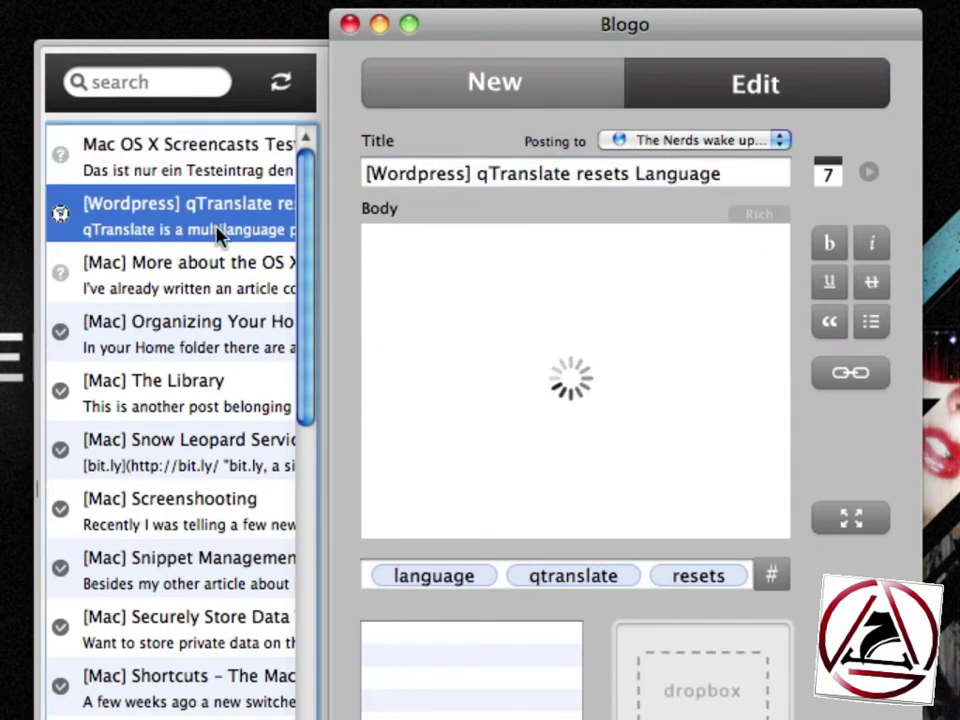
click(217, 272)
click(213, 318)
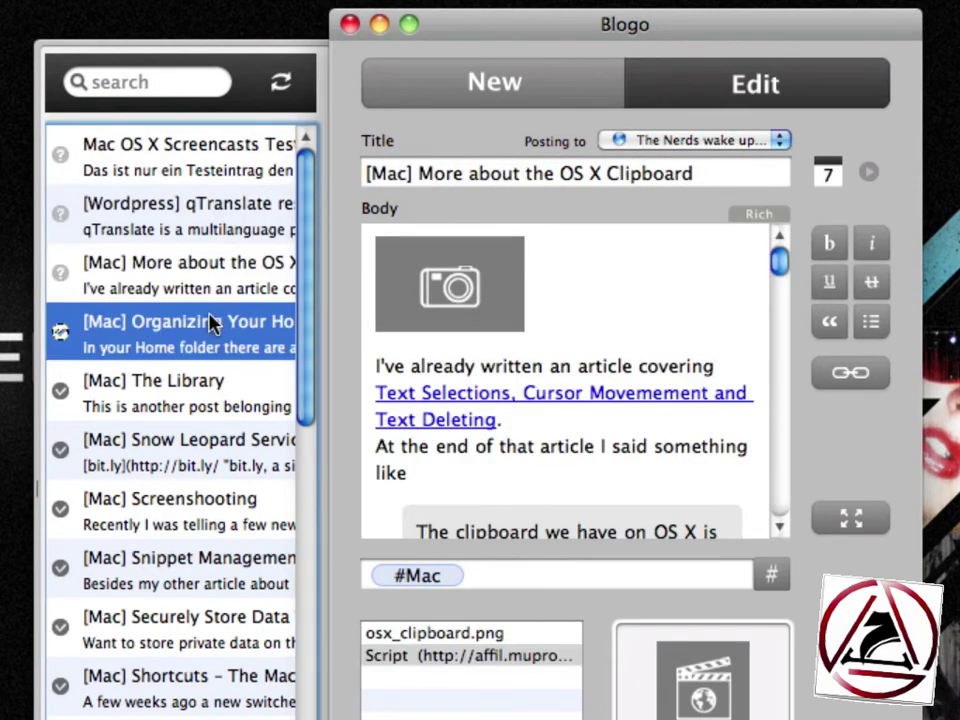
click(203, 386)
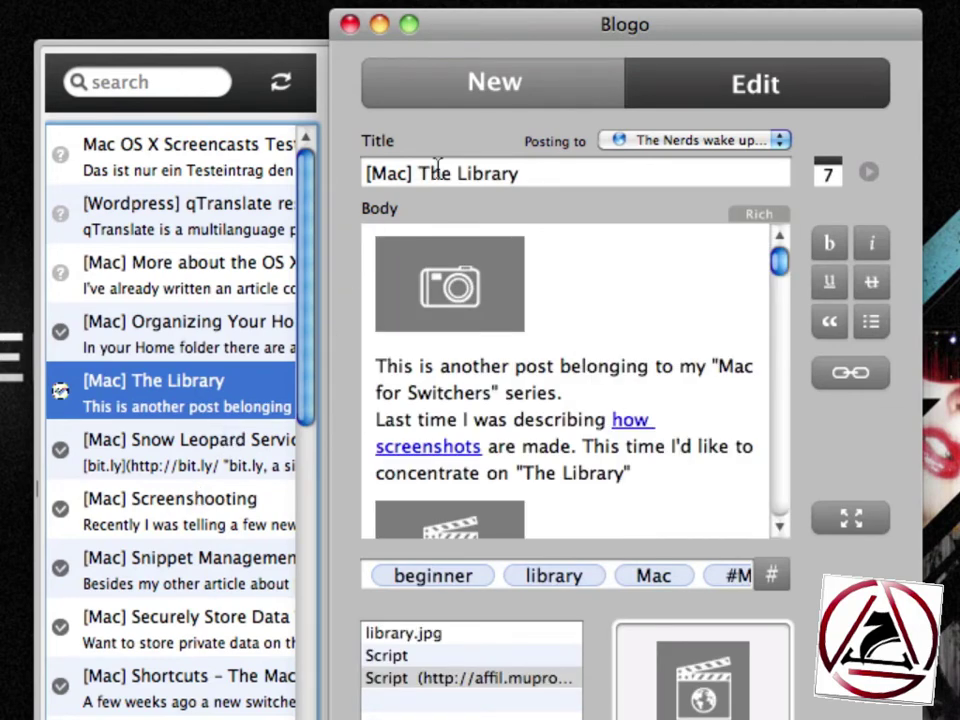
- View the post's published date settings and close them without changes
click(827, 176)
click(565, 505)
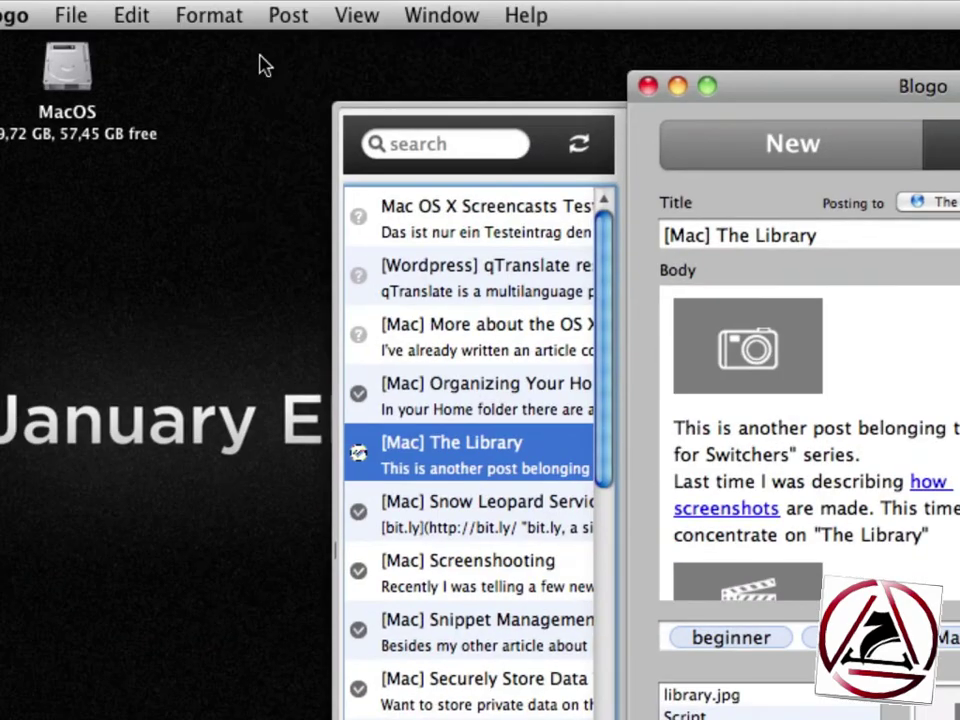
click(275, 14)
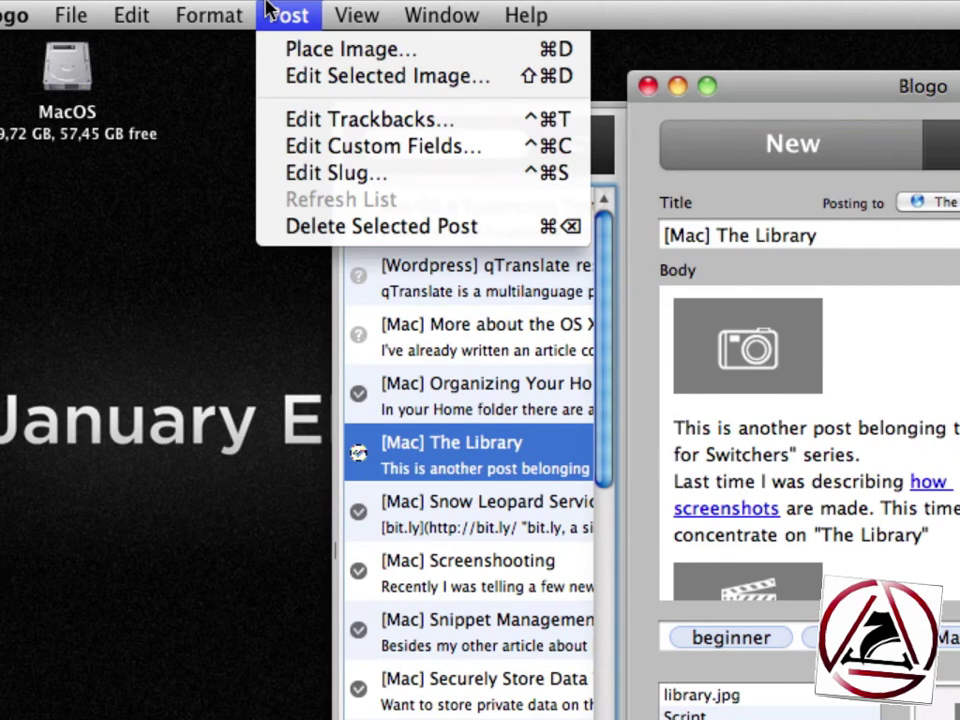
click(294, 146)
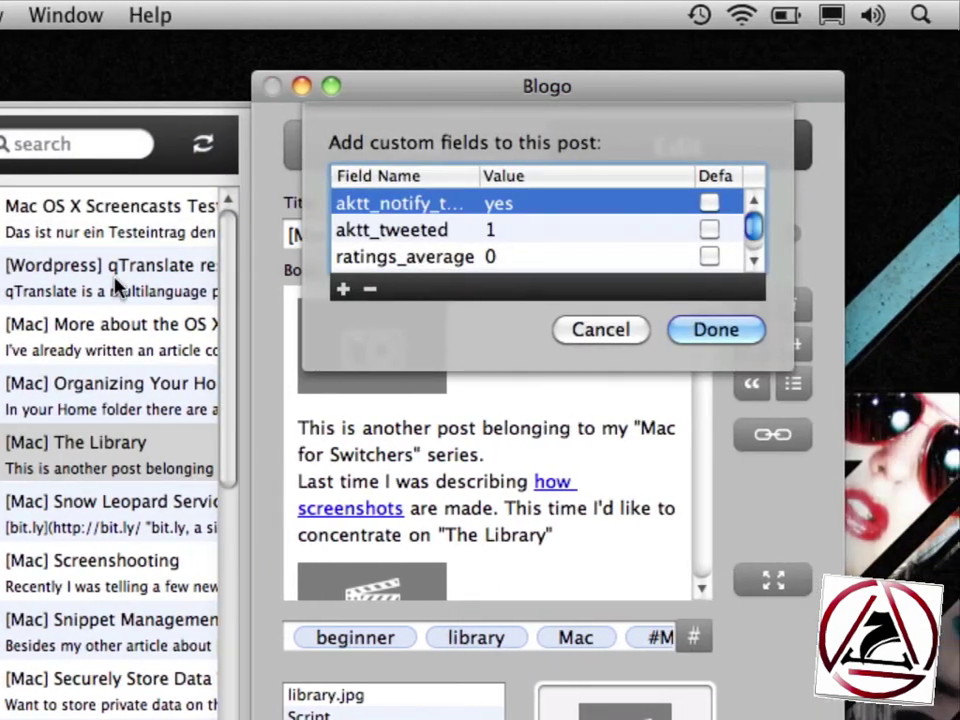
click(568, 341)
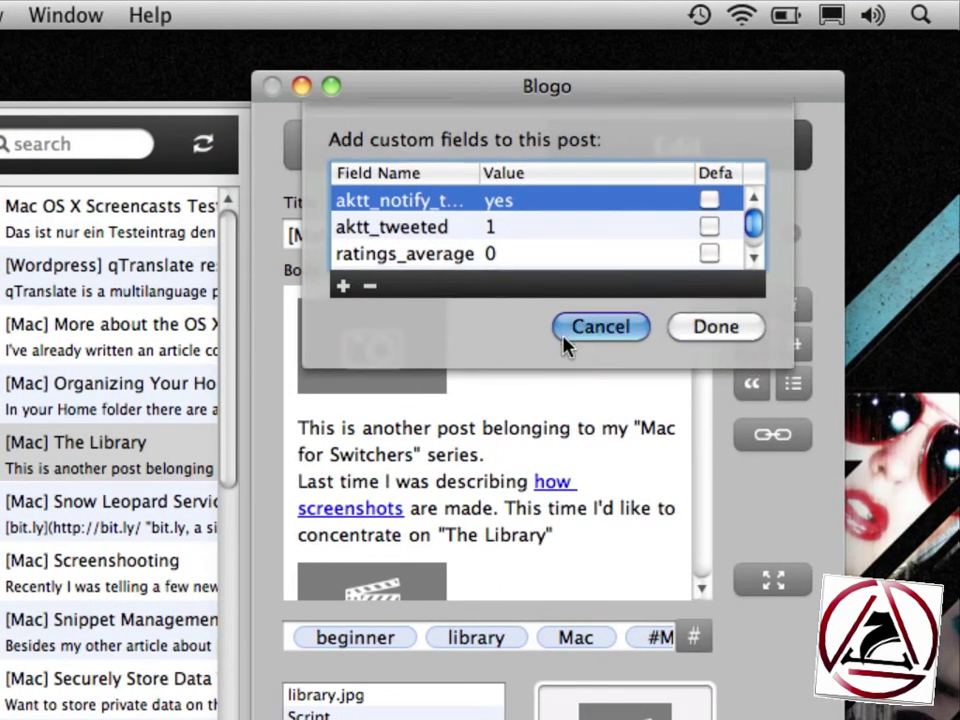
click(72, 13)
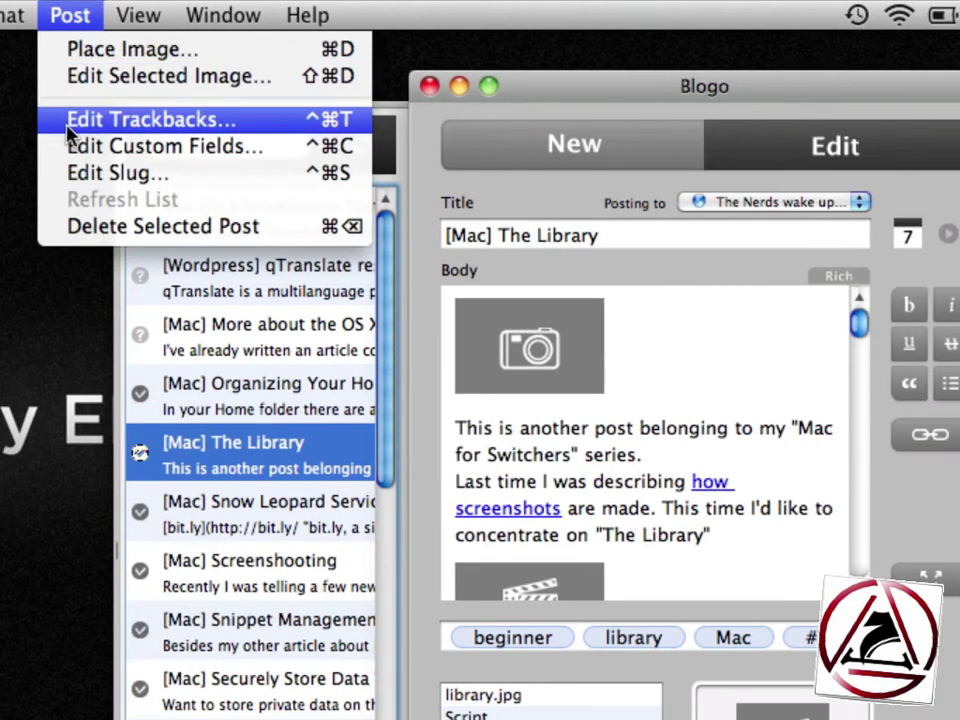
click(218, 192)
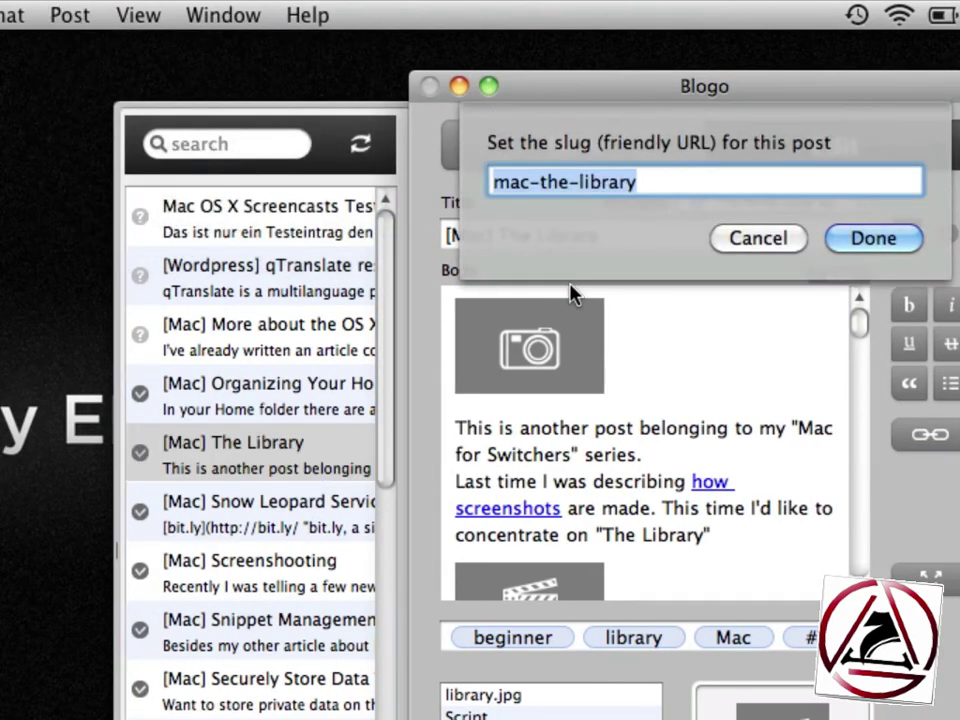
click(748, 243)
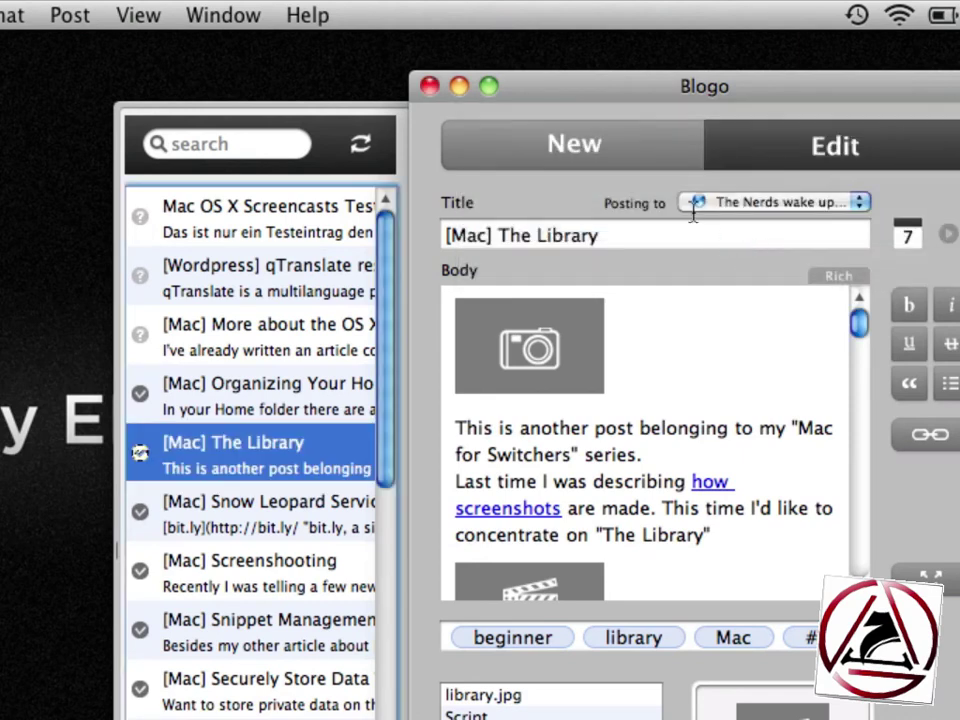
click(142, 14)
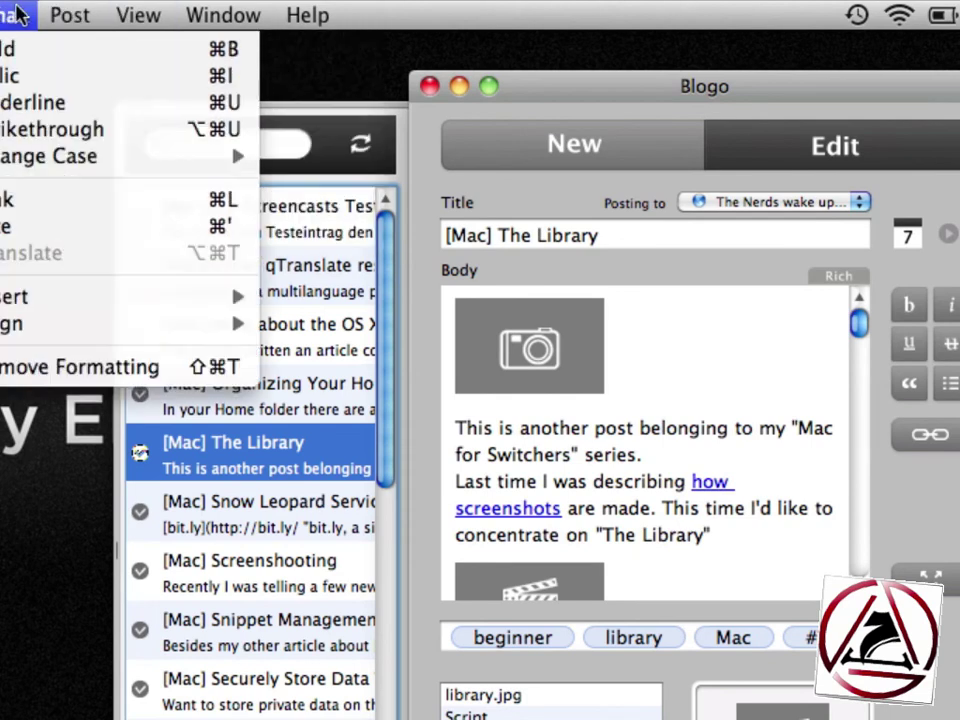
click(12, 14)
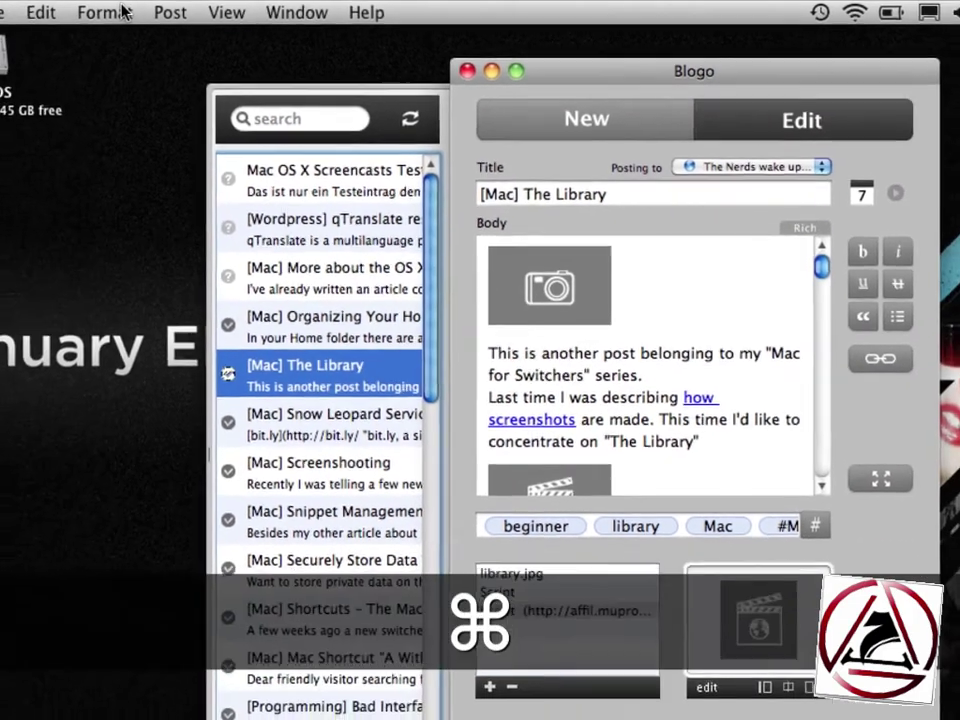
- Show the Microblog Viewer of friends' updates with Cmd+4, then switch to Safari
key(super+4)
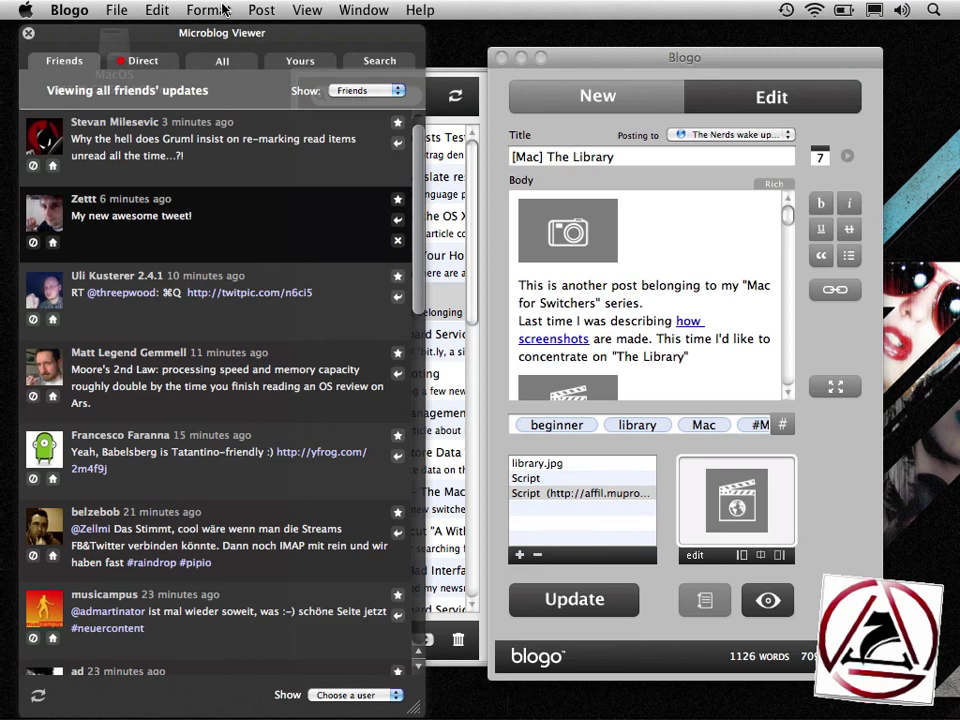
key(super+Tab)
key(super+Tab)
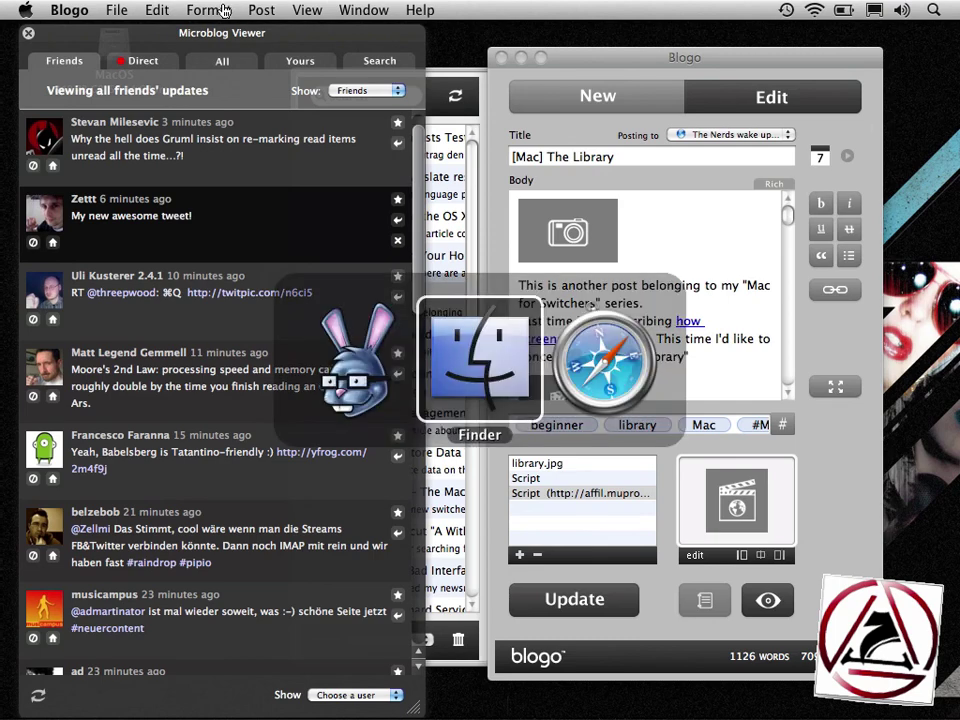
- Switch Safari to the 'Blogo: The blog editor for your Mac' tab
key(ctrl+Tab)
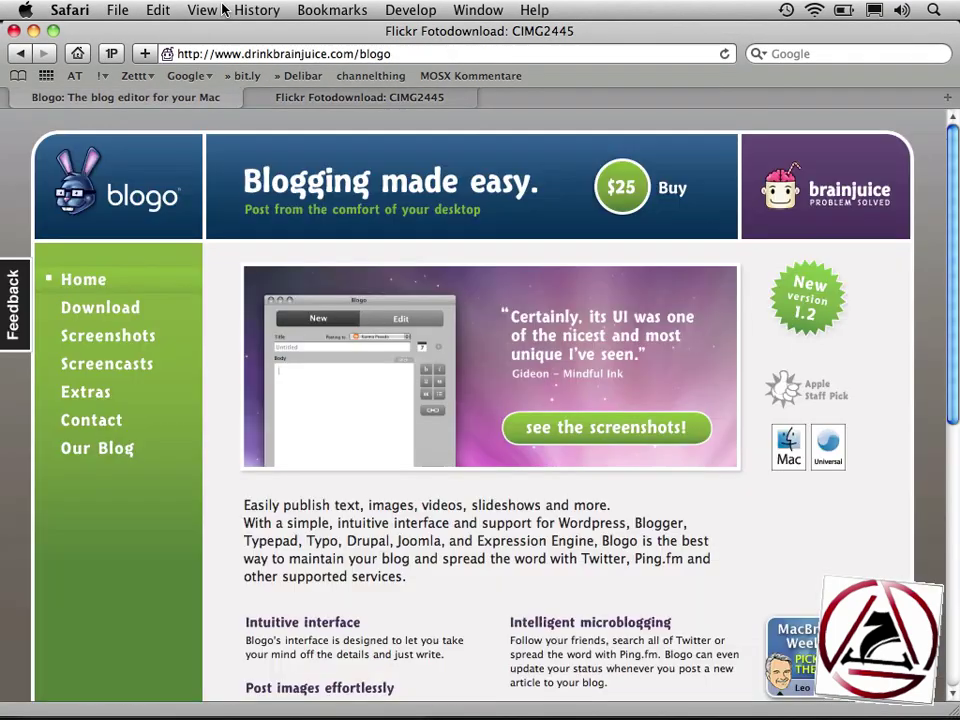